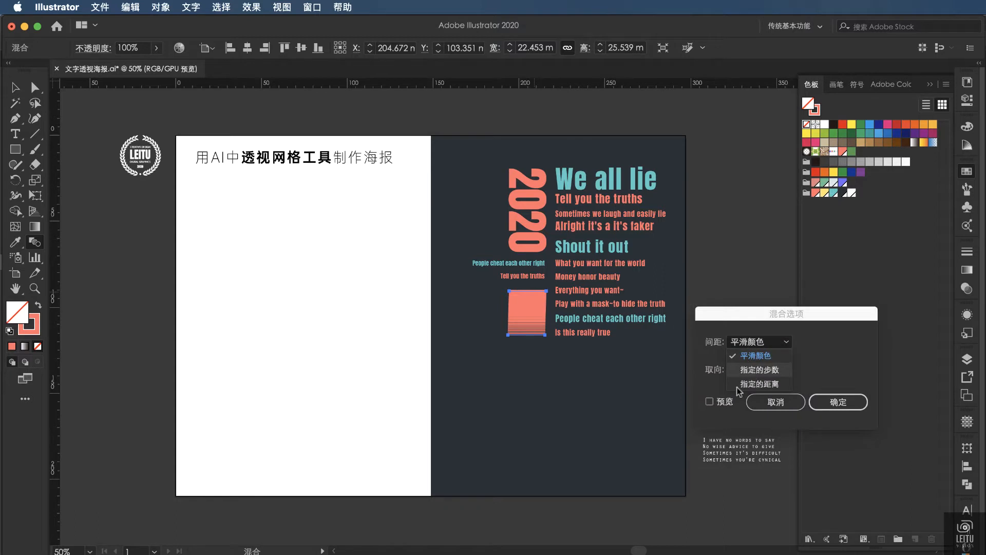
Step: Set the stripe blend's spacing to Specified Steps with 11 steps, previewing the result
left_click(760, 370)
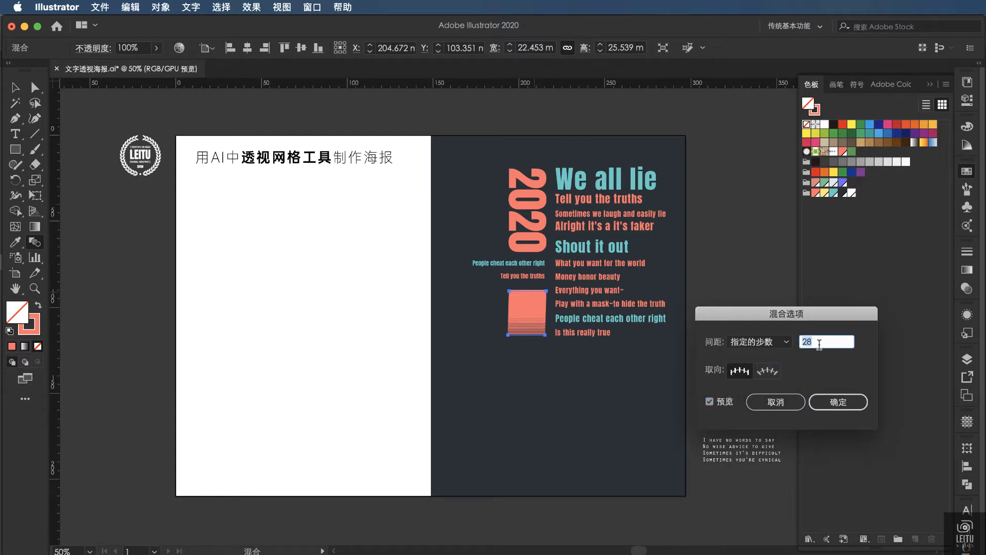
key("Down")
key("Down")
key("Down")
key("Down")
key("Down")
key("Down")
key("Down")
key("Down")
key("Down")
key("Down")
key("Down")
key("Down")
key("Down")
key("Down")
key("Down")
key("Down")
key("Down")
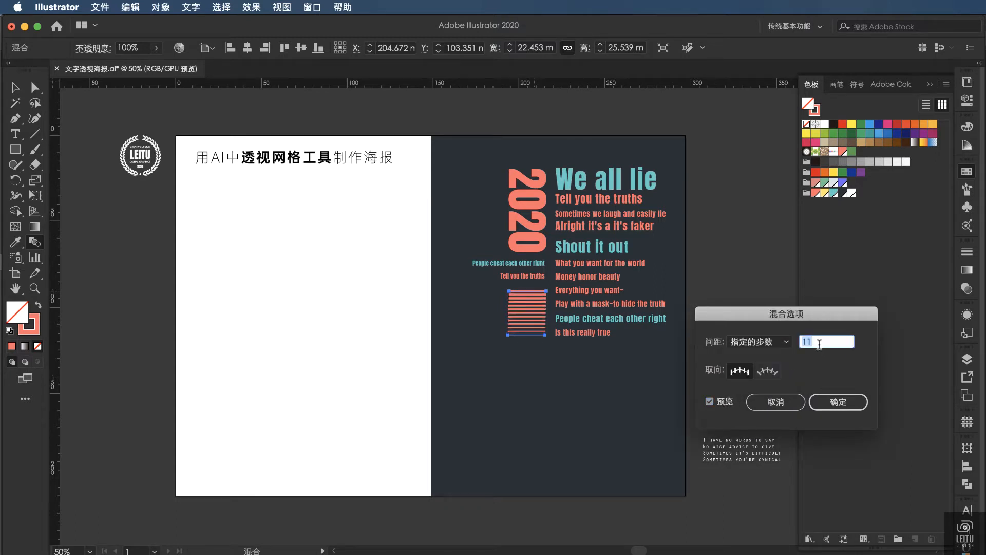
left_click(836, 401)
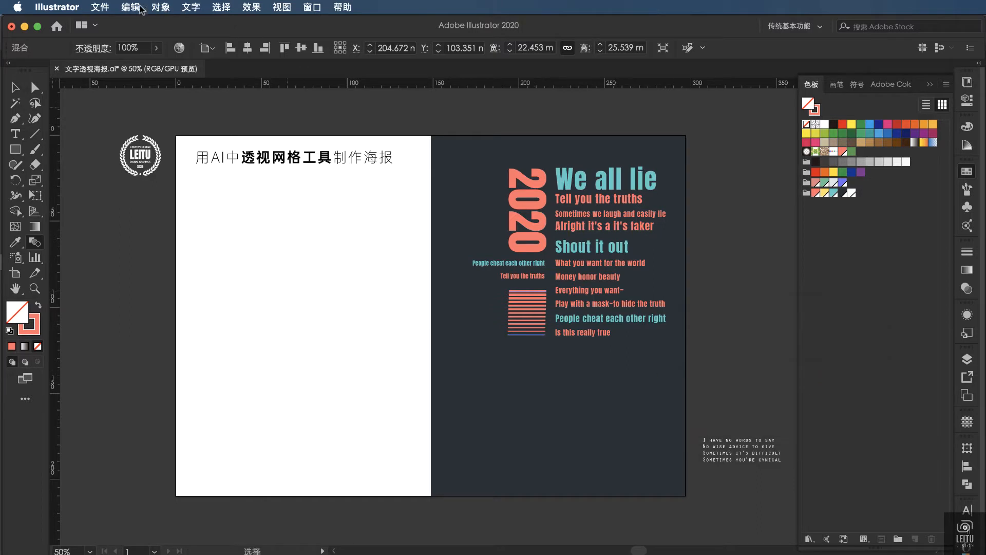
Step: Expand the stripe blend into separate lines with object, fill and stroke included
left_click(156, 8)
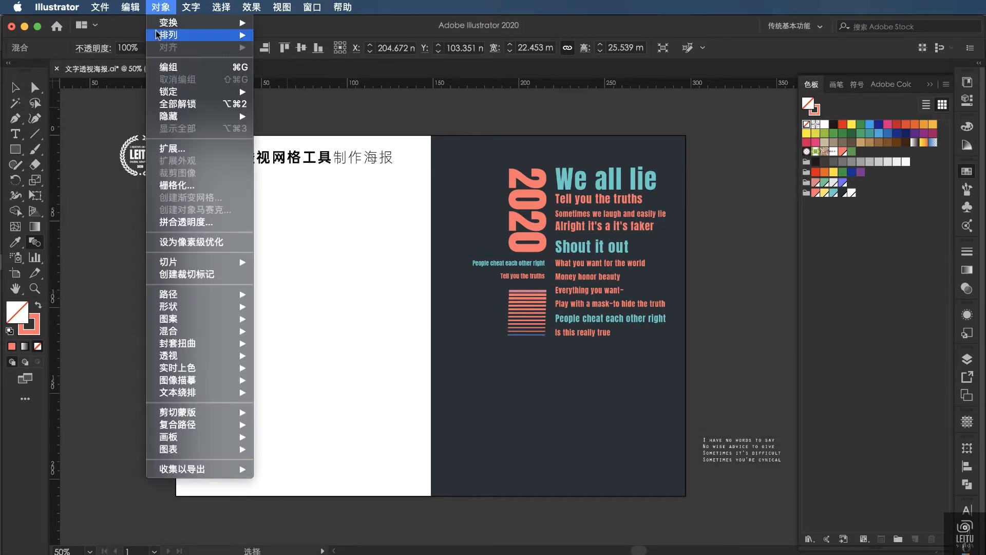
left_click(189, 149)
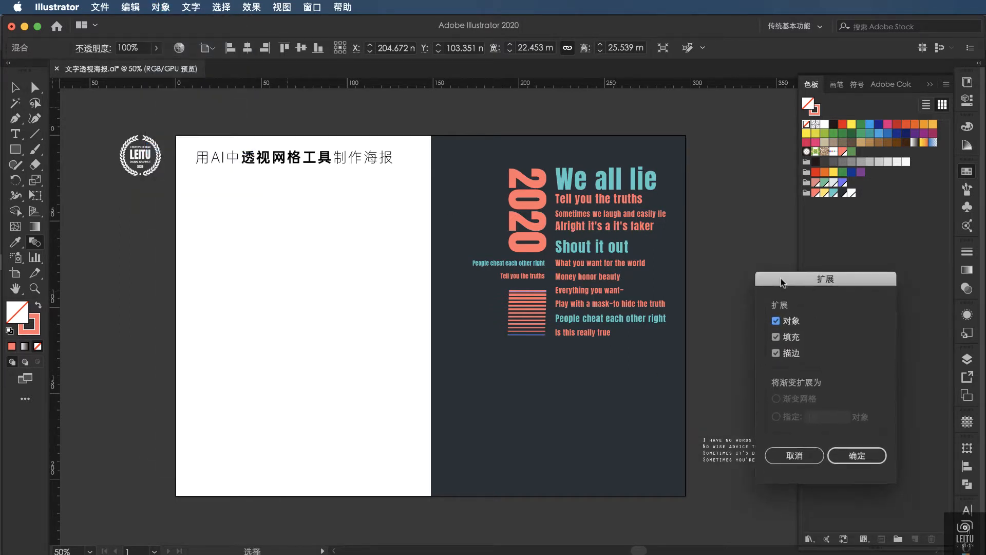
left_click(848, 456)
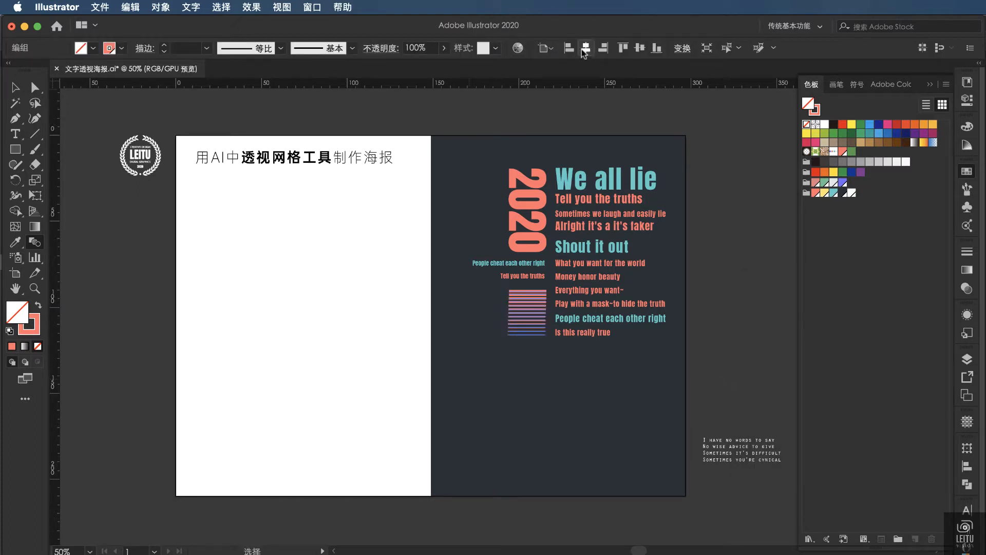
left_click(586, 48)
key("ctrl+z")
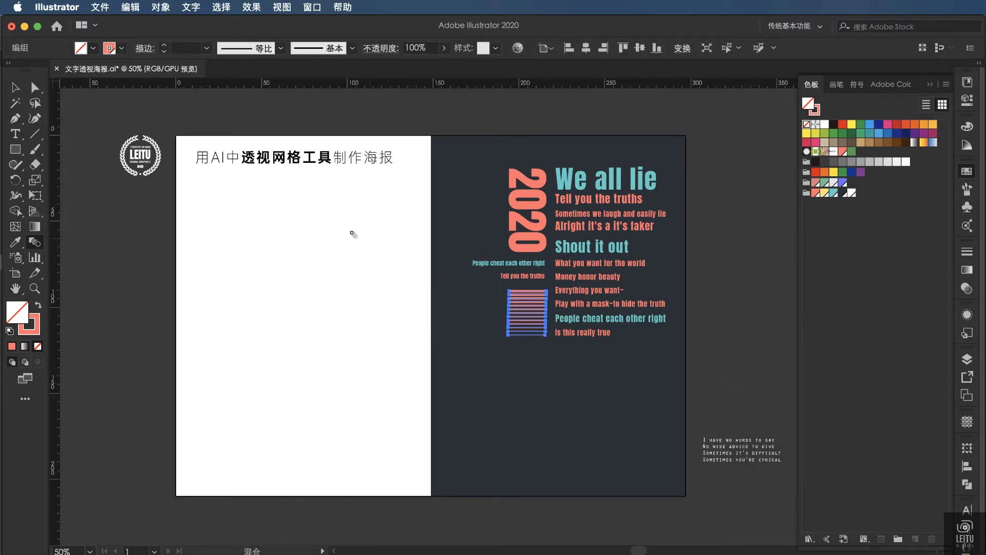
key("v")
left_click(740, 361)
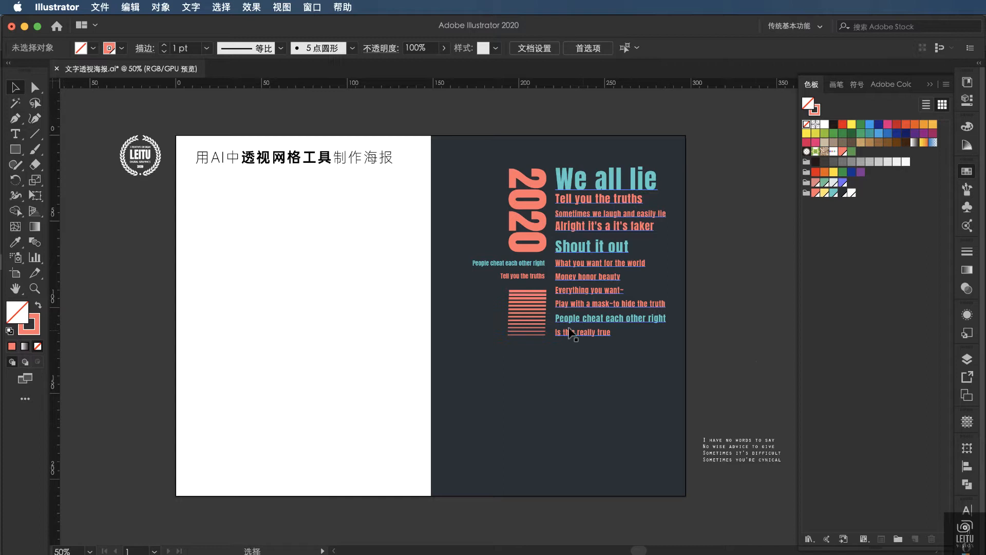
Step: Isolate the stripe group and align all its lines horizontally so their ends match
left_click(535, 323)
double_click(535, 323)
left_click_drag(502, 292, 544, 352)
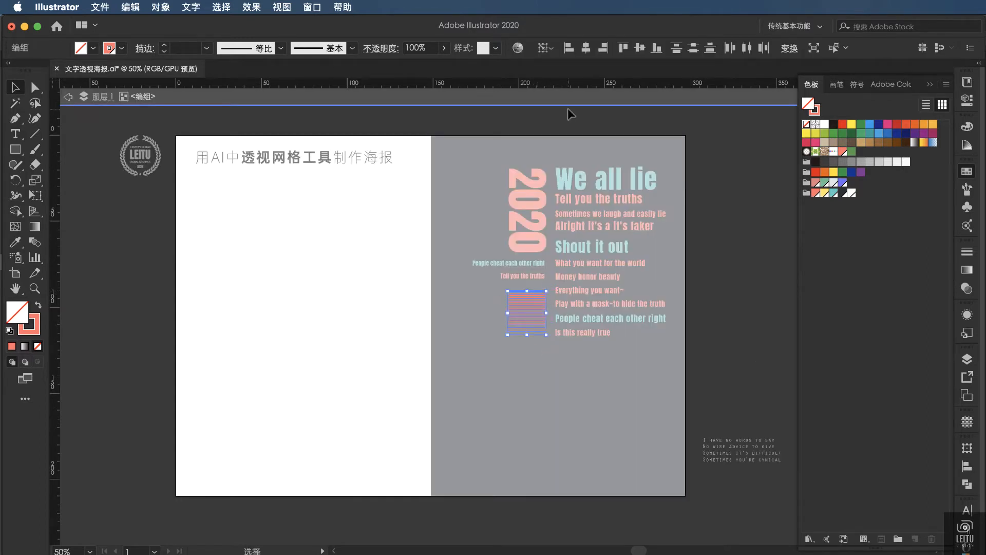
left_click(690, 235)
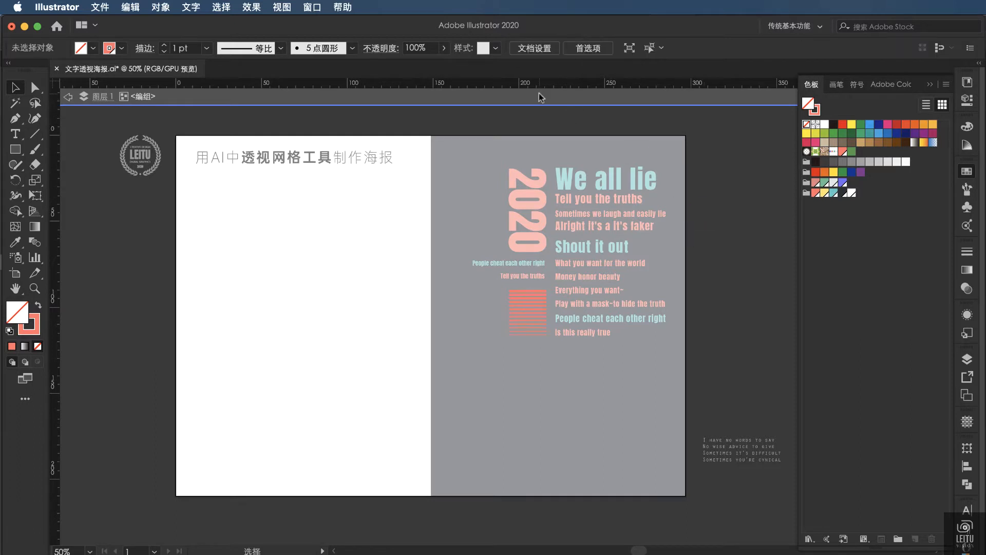
left_click(538, 93)
Step: Lock the dark background rectangle of the second page
left_click(540, 231)
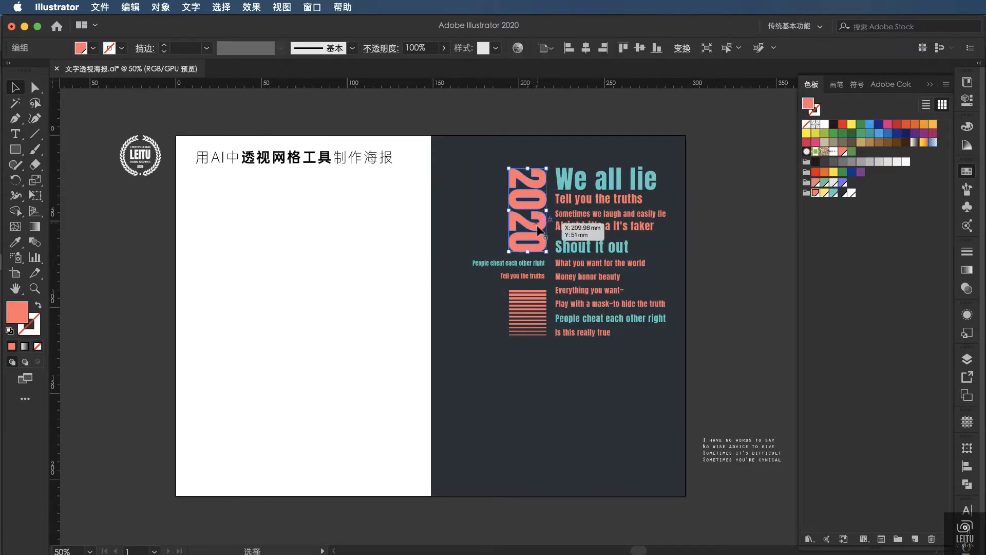
left_click(533, 265)
left_click(534, 278)
left_click(535, 299)
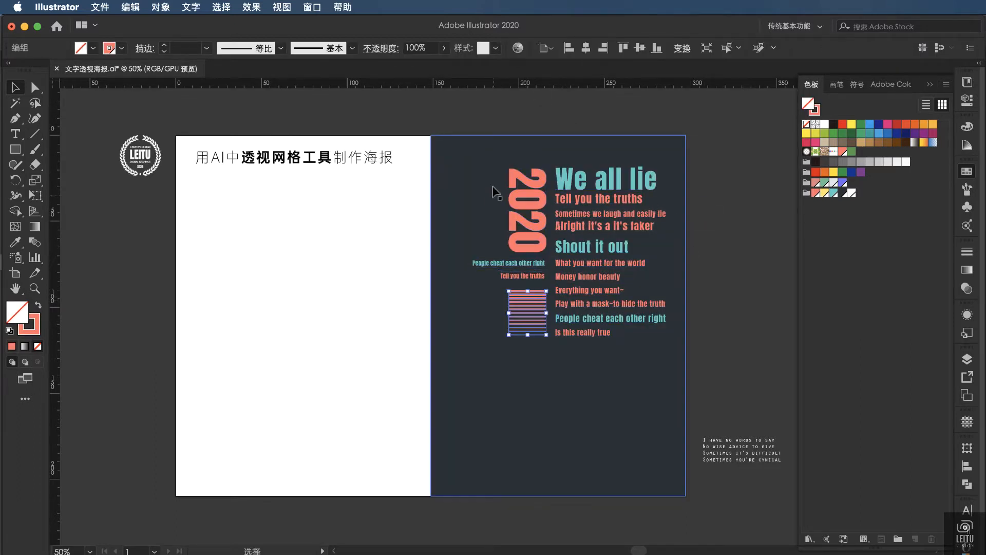
left_click(479, 177)
key("super+2")
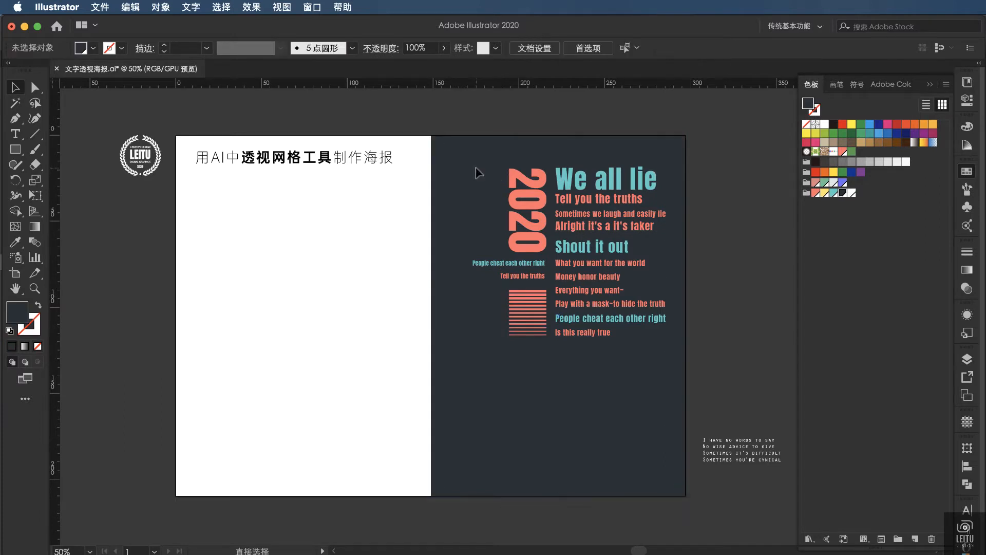
Step: Group the vertical 2020, the two small text lines under it and the stripes
left_click_drag(469, 164, 545, 373)
key("super+g")
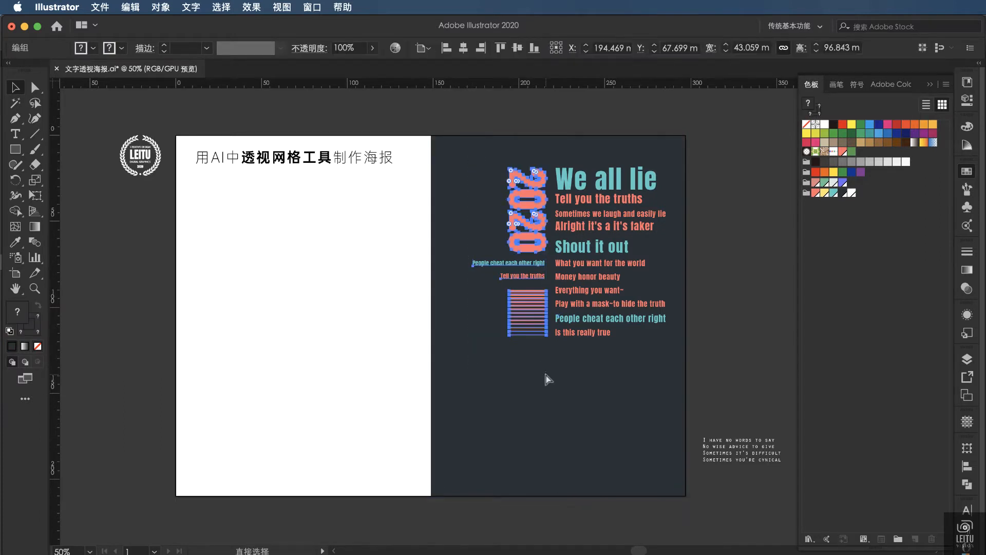
left_click(547, 375)
left_click(539, 306)
left_click(566, 304)
left_click(495, 365)
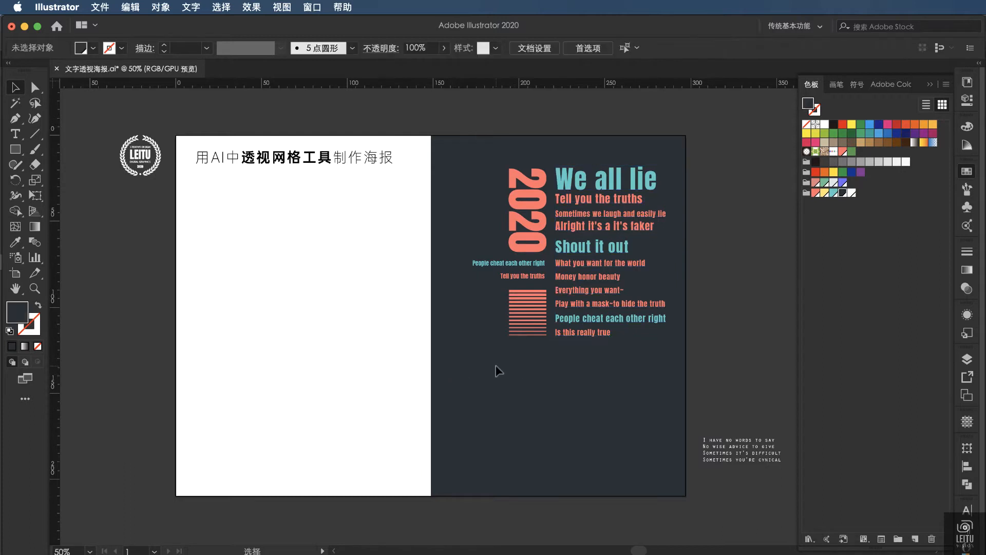
Step: Show a two-point perspective grid over the white page and lower the top of its vertical planes
left_click(35, 212)
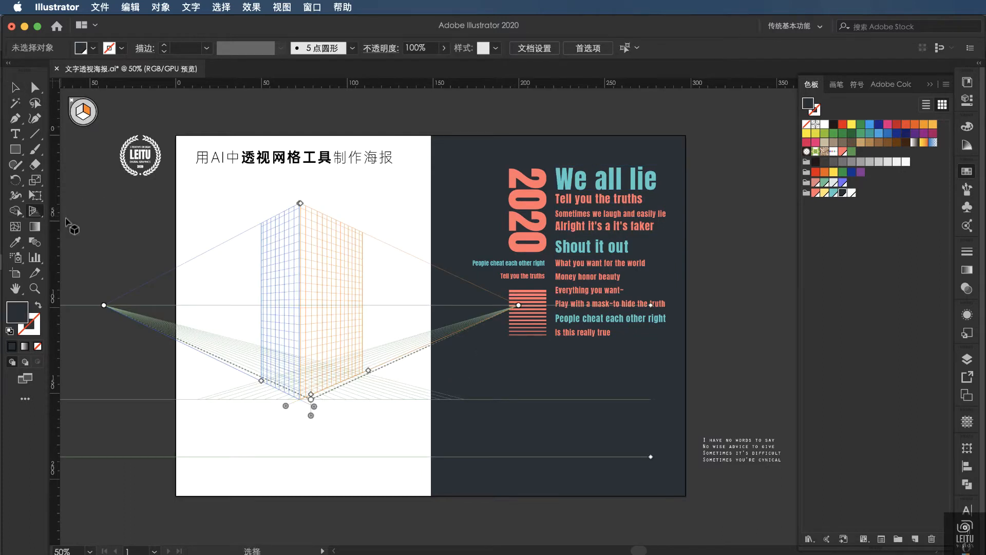
scroll(361, 284, "left", 1)
scroll(361, 284, "left", 3)
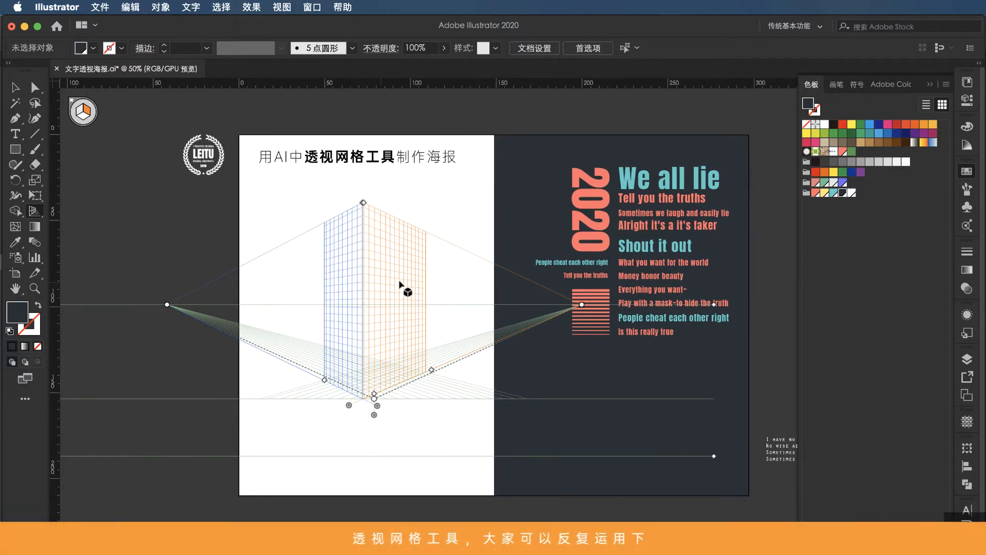
mouse_move(714, 456)
left_mouse_down()
mouse_move(718, 470)
mouse_move(717, 461)
left_mouse_up()
left_click_drag(365, 206, 366, 226)
mouse_move(433, 371)
left_mouse_down()
mouse_move(486, 359)
mouse_move(426, 375)
left_mouse_up()
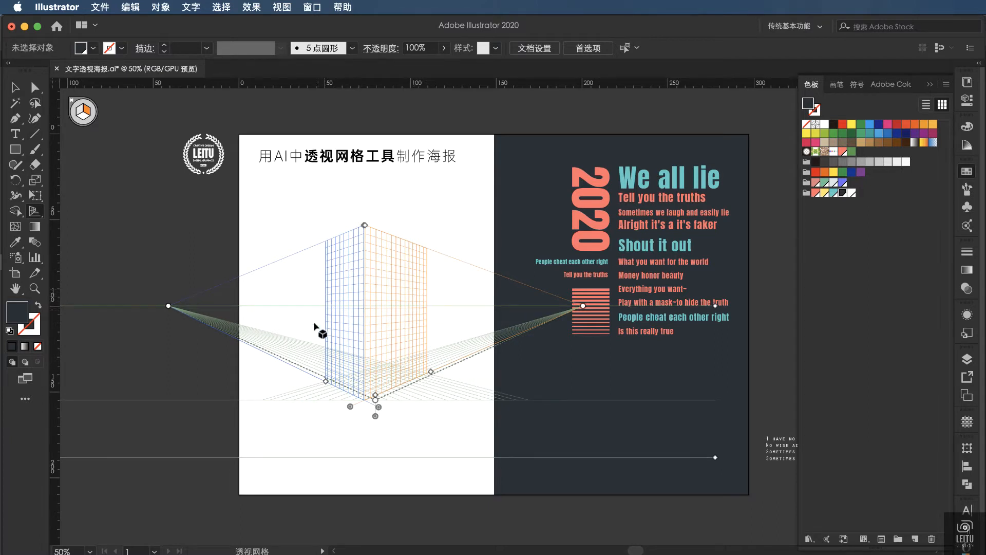
mouse_move(326, 383)
left_mouse_down()
mouse_move(280, 375)
mouse_move(316, 391)
left_mouse_up()
Step: Attach the "We all lie" lyrics block to the orange perspective plane with the Perspective Selection tool
left_click(36, 211)
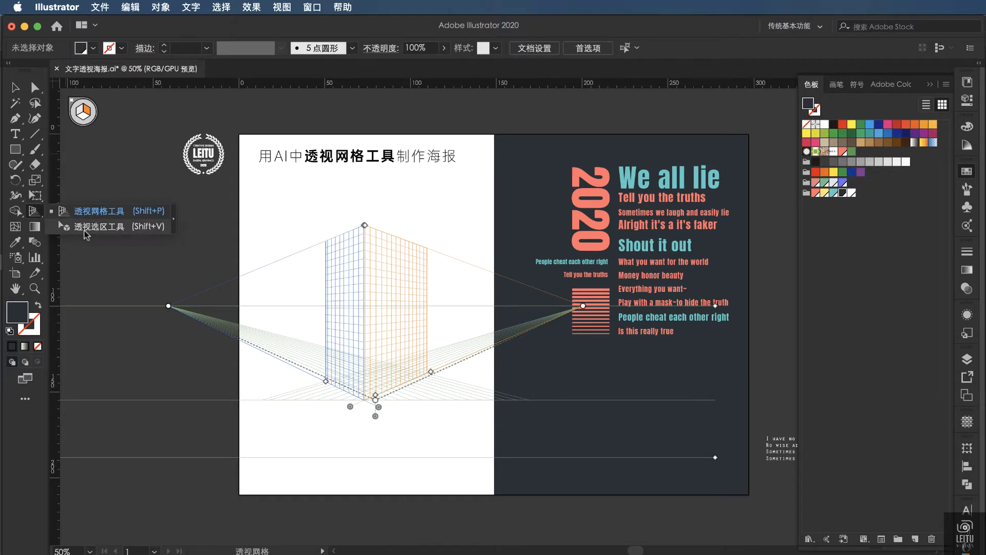
left_click(104, 230)
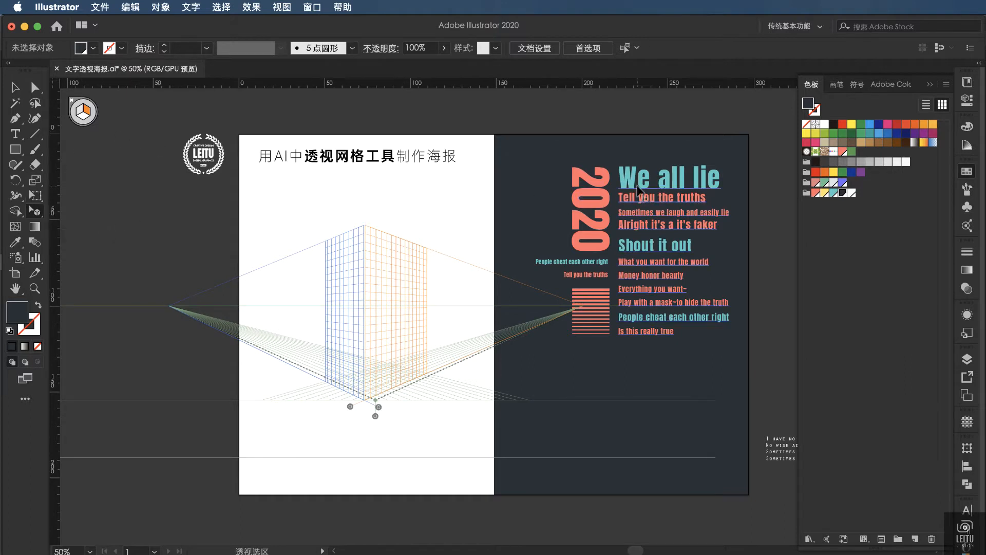
left_click(617, 229)
left_click_drag(636, 186, 379, 249)
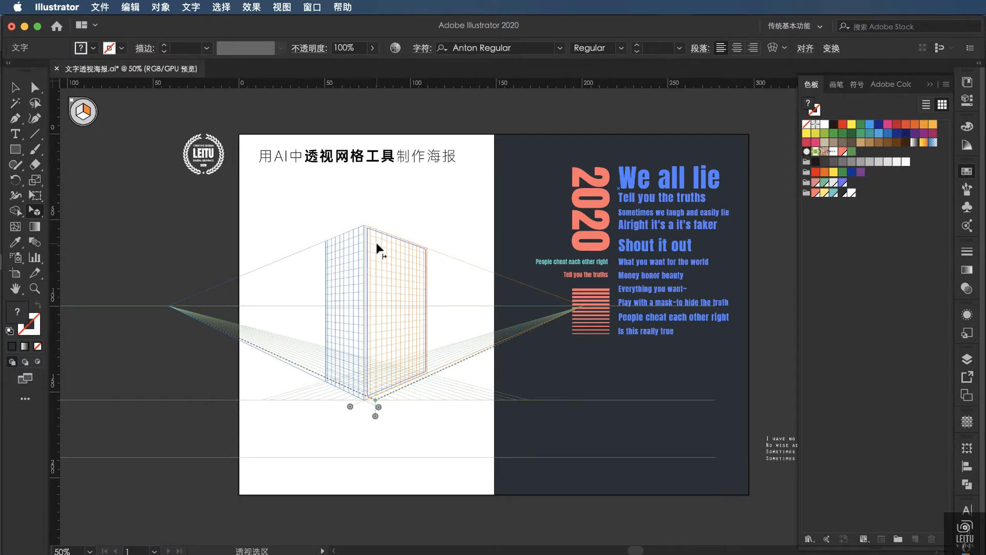
Step: Activate the blue perspective plane and attach the 2020 group to it beside the lyrics
left_click(81, 111)
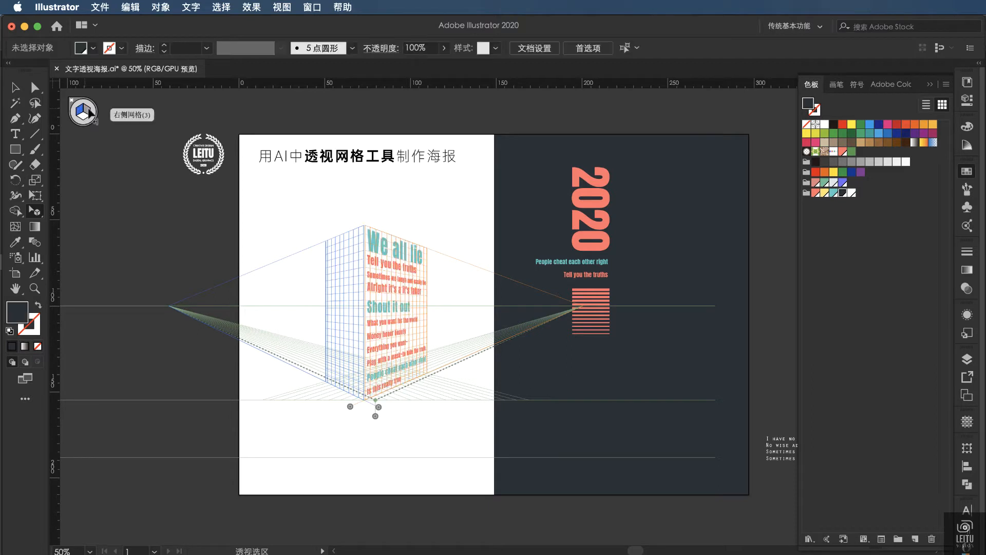
left_click(598, 205)
left_click_drag(597, 203, 353, 271)
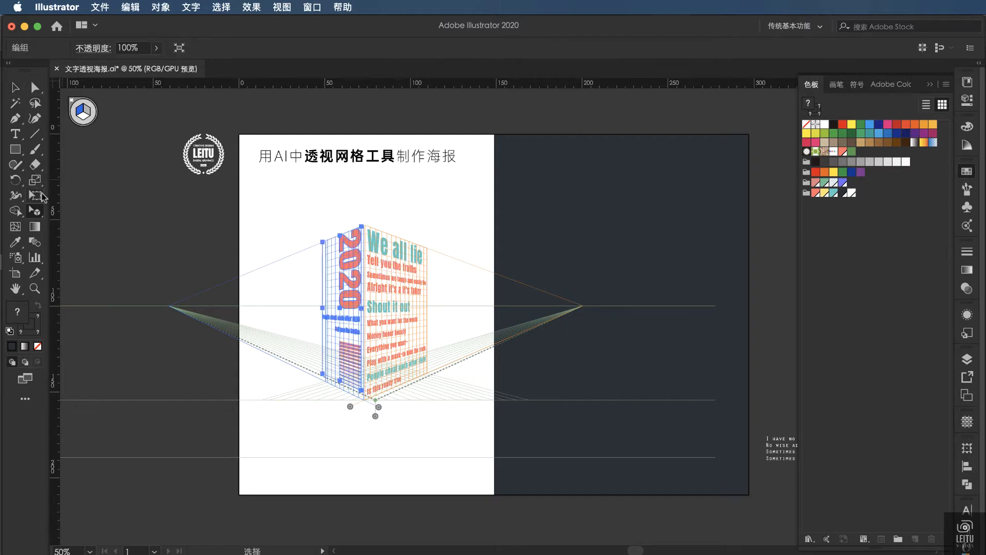
Step: Hide the perspective grid and deselect the artwork
left_click(35, 211)
left_click(69, 212)
left_click(16, 88)
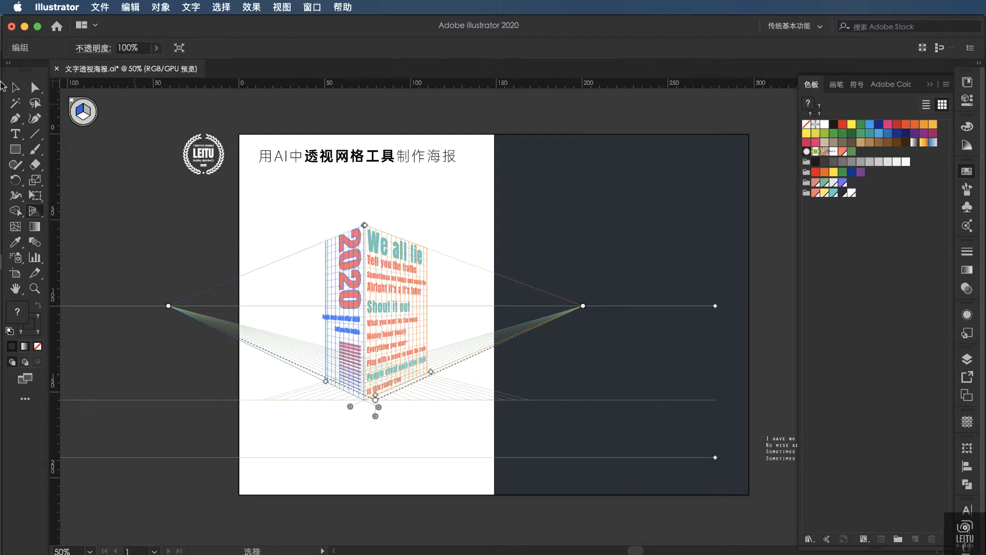
left_click(73, 104)
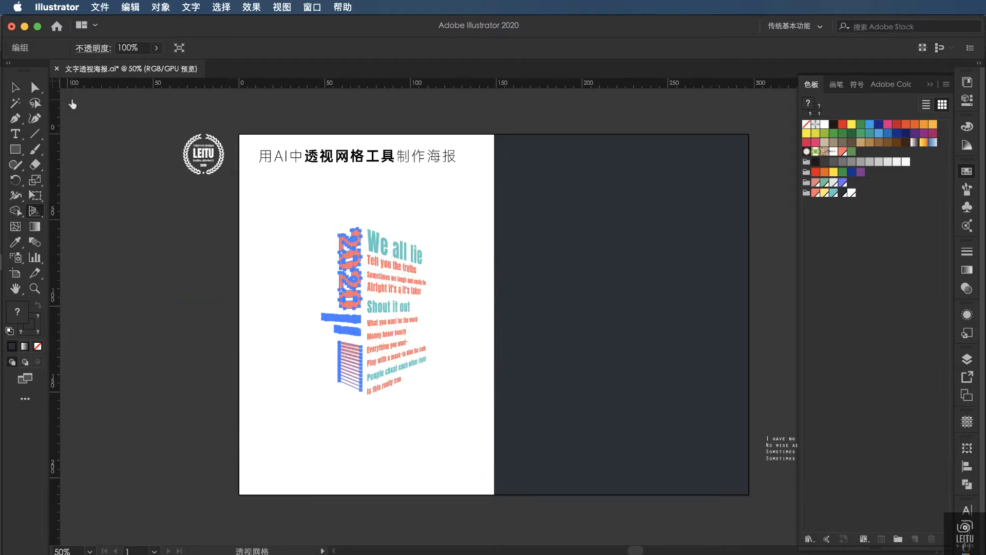
key("v")
left_click(168, 221)
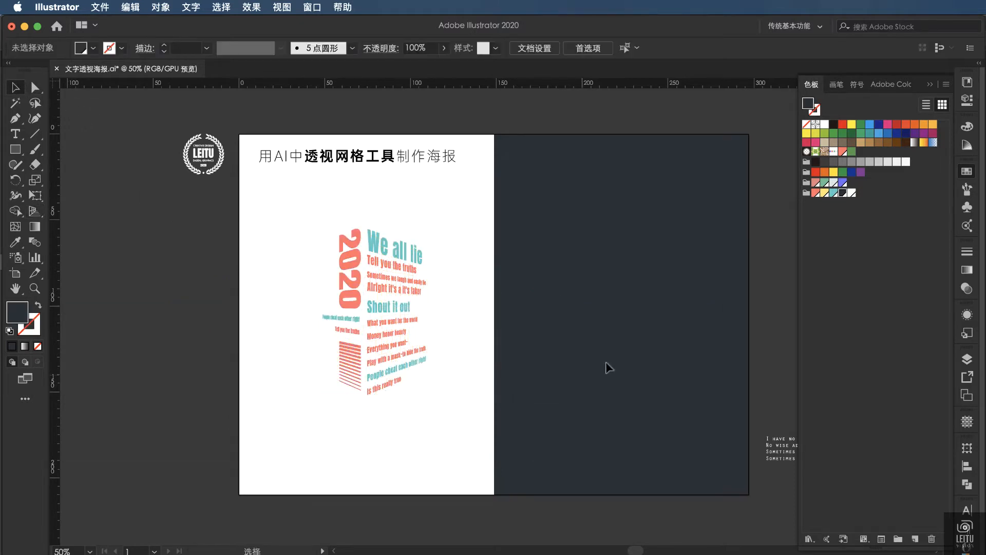
Step: Copy both perspective text groups from the white page onto the dark page
left_click(396, 282)
left_click(353, 280, "shift")
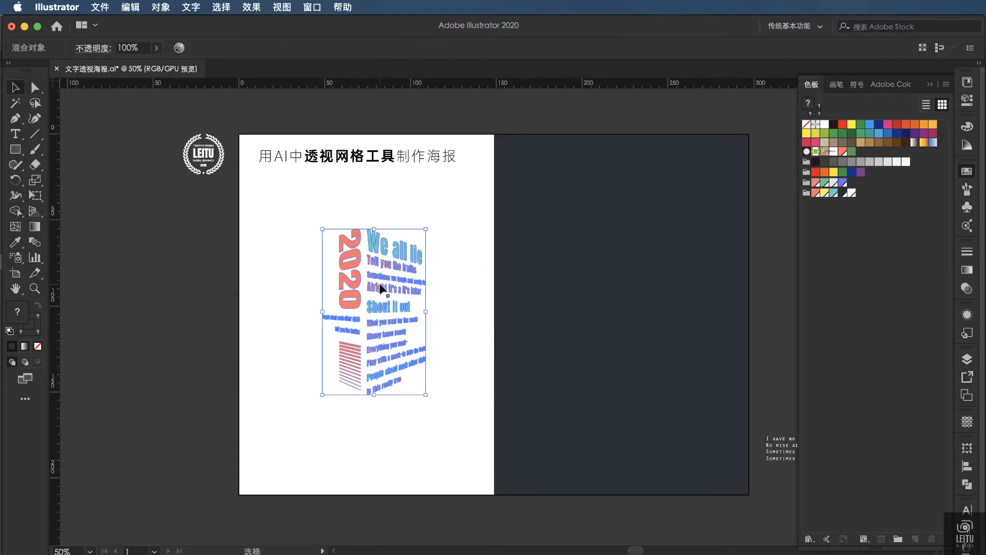
left_click_drag(389, 274, 635, 240)
left_click(427, 384)
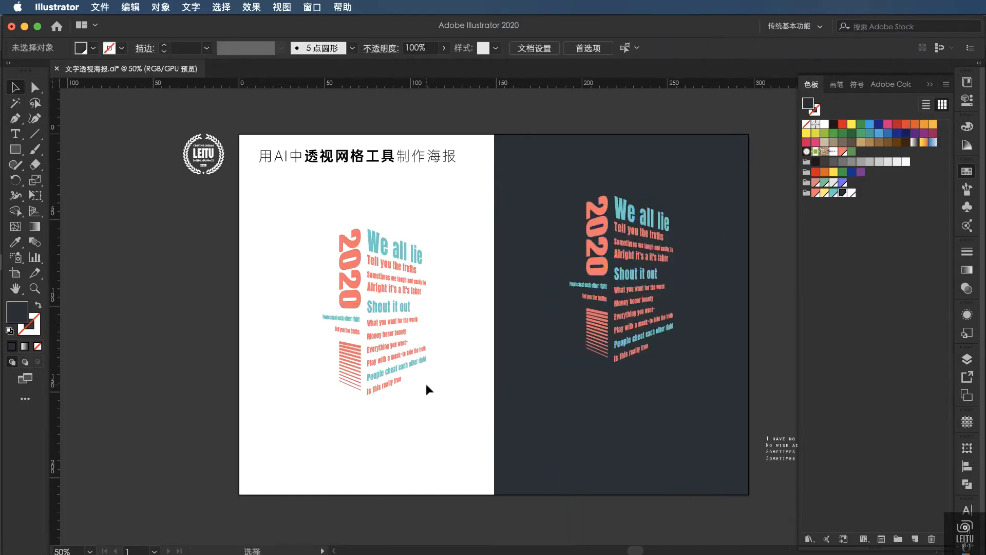
left_click(619, 305)
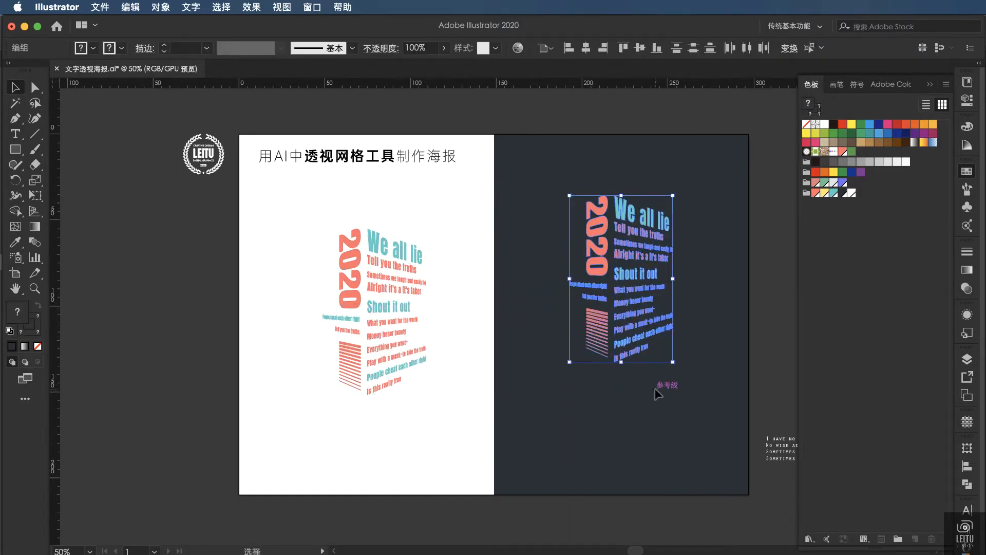
left_click(776, 338)
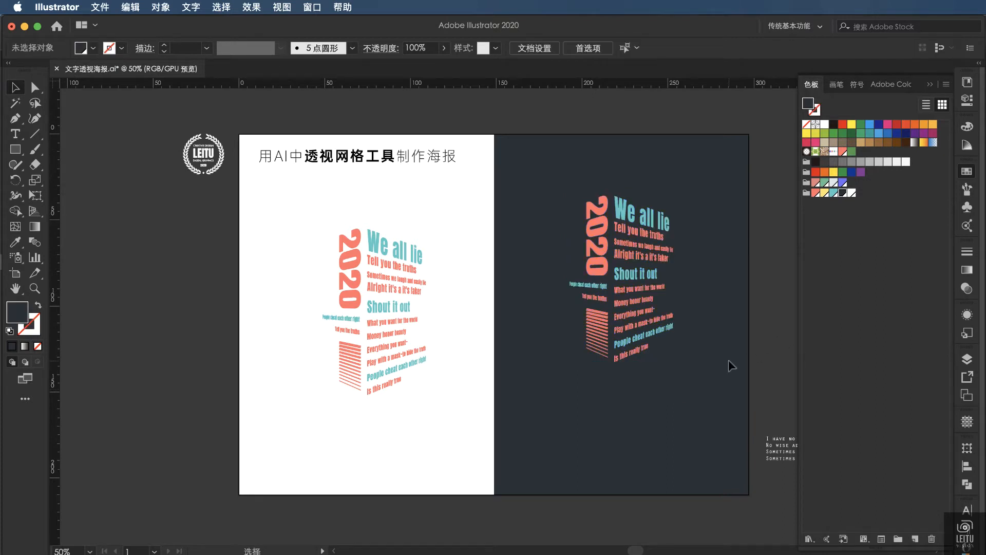
Step: Show the guides and enlarge the perspective text on the dark page, starting at the upper margin guide
key("super+semicolon")
left_click(611, 253)
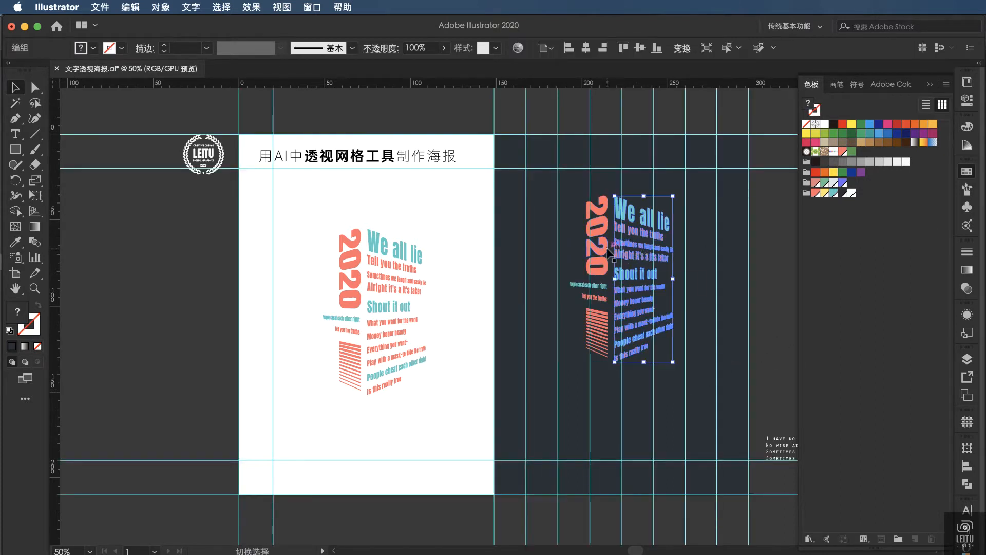
left_click(603, 252, "shift")
left_click_drag(603, 252, 604, 225)
left_click_drag(675, 335, 722, 404)
left_click_drag(569, 404, 511, 437)
left_click_drag(643, 225, 632, 225)
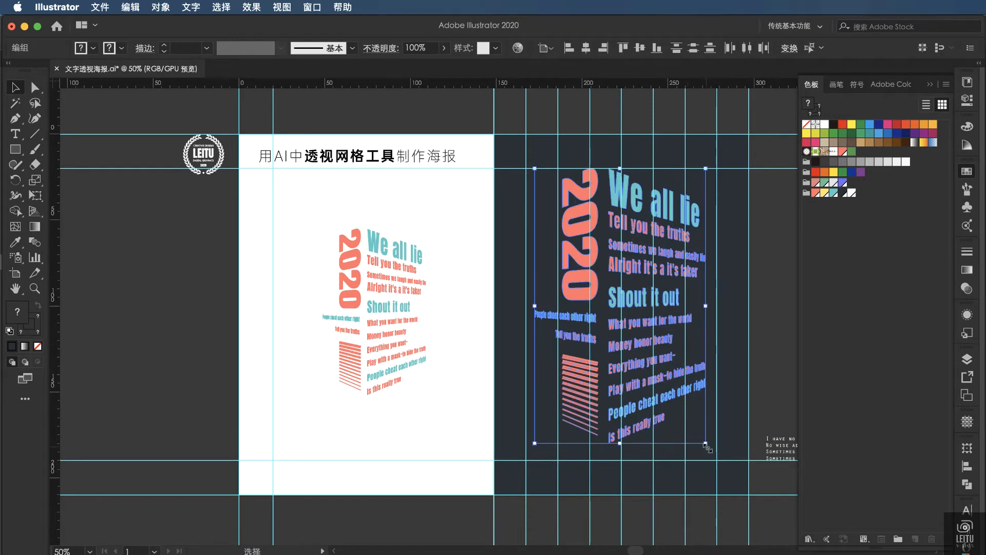
Step: Shrink the enlarged perspective text slightly and place it against the upper margin guide, centred on the dark page
left_click_drag(706, 445, 699, 434)
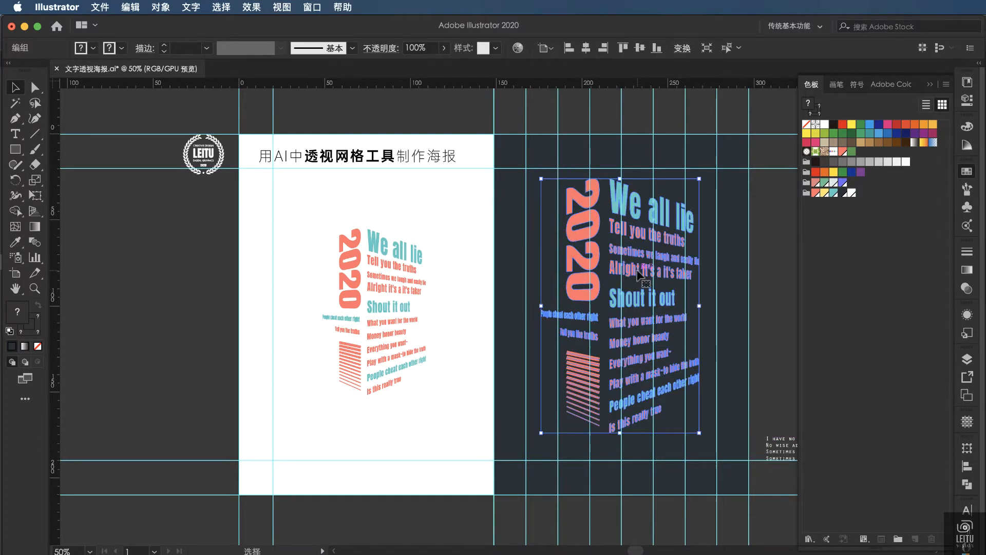
left_click_drag(638, 271, 635, 263)
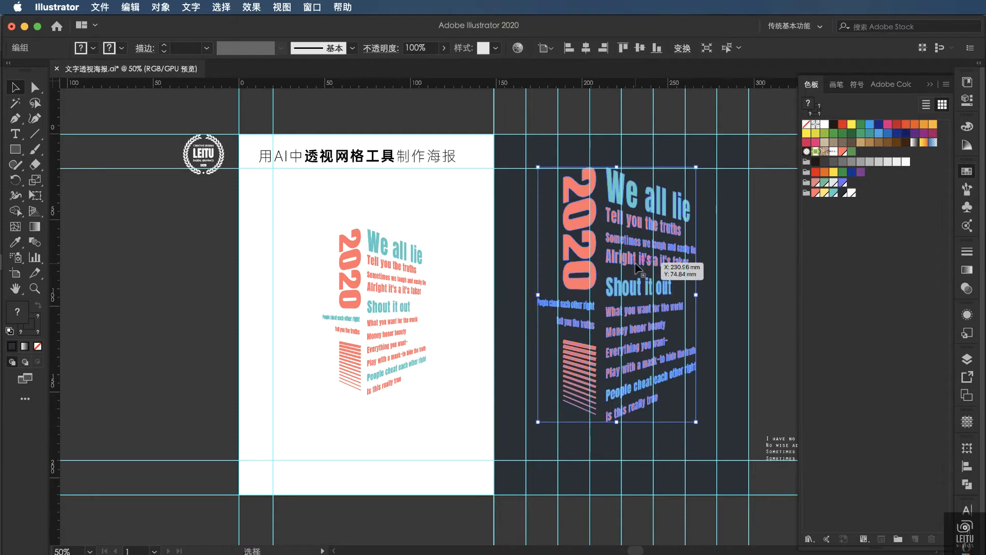
left_click(766, 303)
left_click_drag(668, 307, 676, 310)
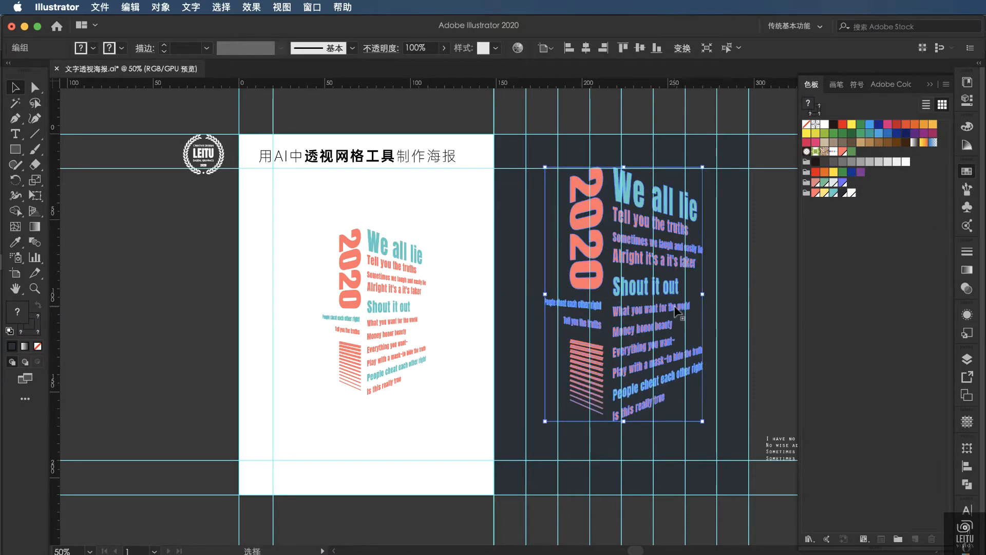
Step: Nudge the enlarged perspective text slightly left and down to centre it on the dark page's middle guide, then deselect it
key("Left")
key("Left")
key("Left")
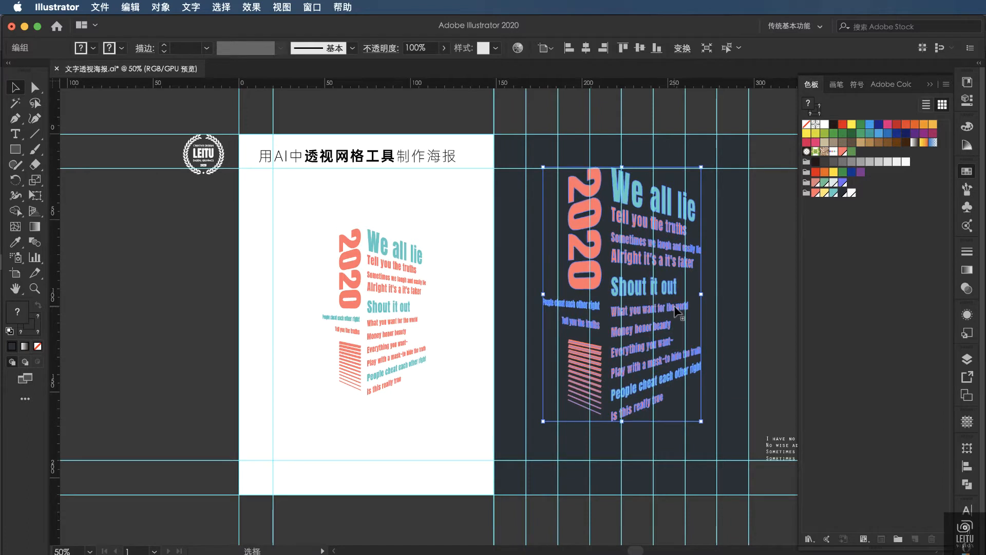
key("Down")
left_click(766, 279)
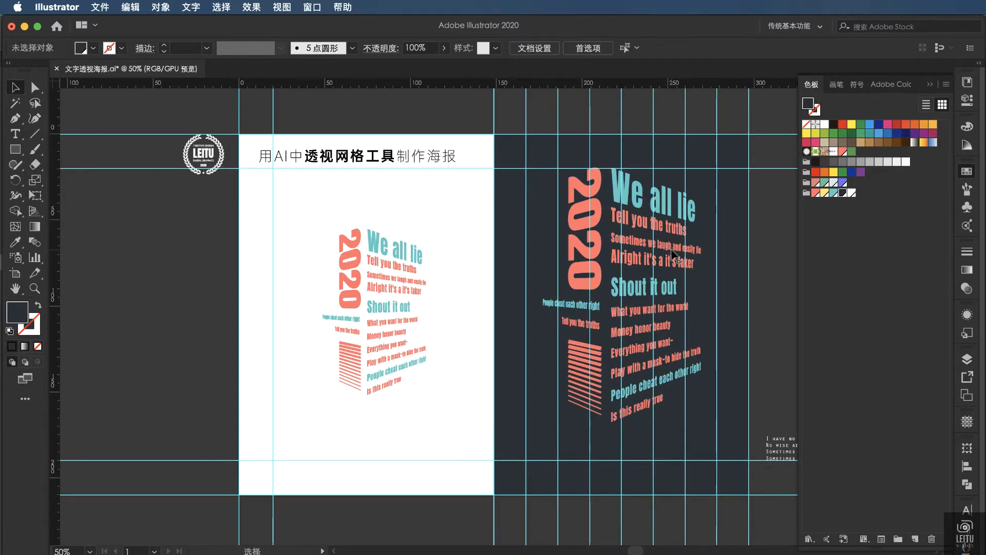
Step: Move the small four-line white lyric text from the pasteboard to the dark page's left margin guide, near the lower margin guide
key("super+semicolon")
key("super+semicolon")
left_click(771, 449)
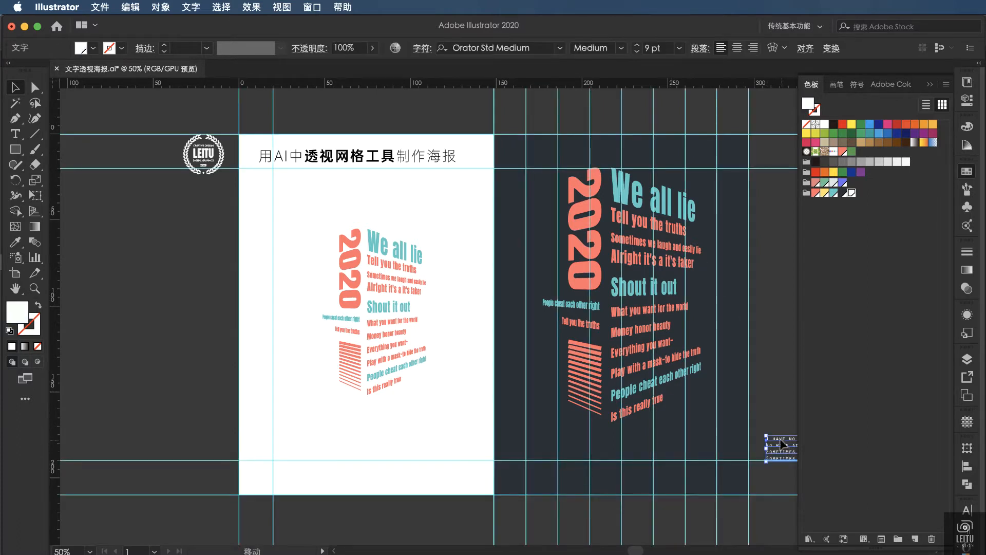
left_click_drag(780, 440, 541, 439)
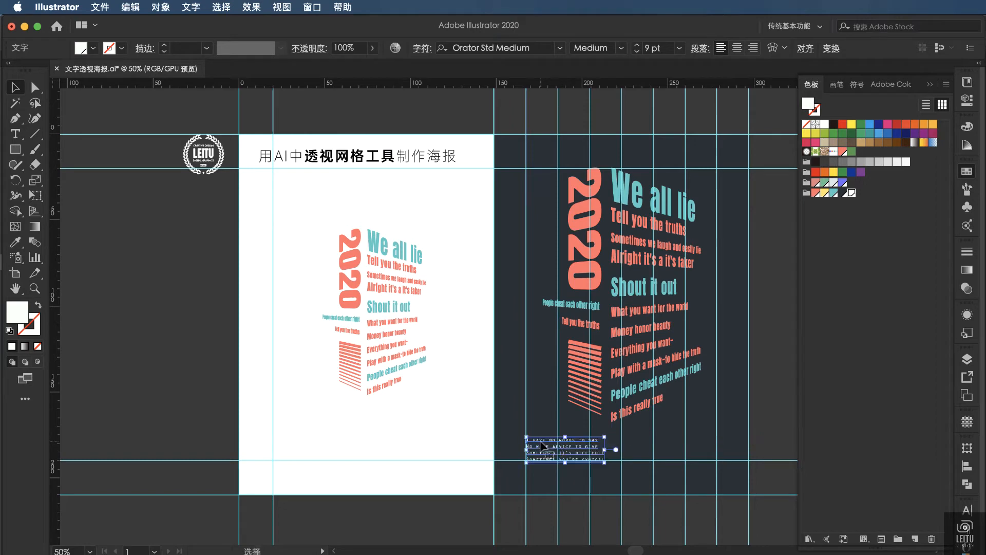
Step: Join the four small white lyric lines into two lines of two phrases each, with matching gaps between the phrases
left_click(15, 134)
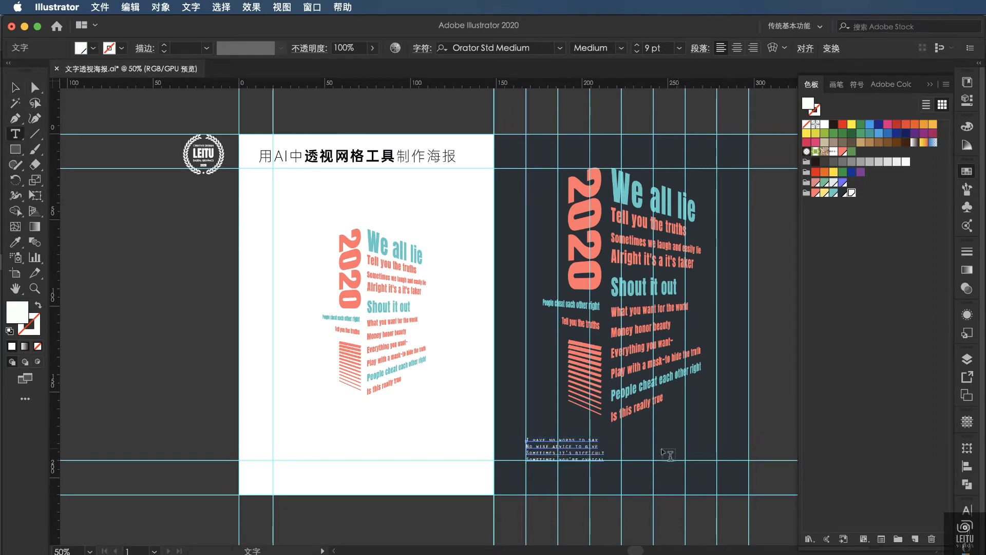
left_click(528, 443)
key("super+=")
scroll(608, 448, "up", 3)
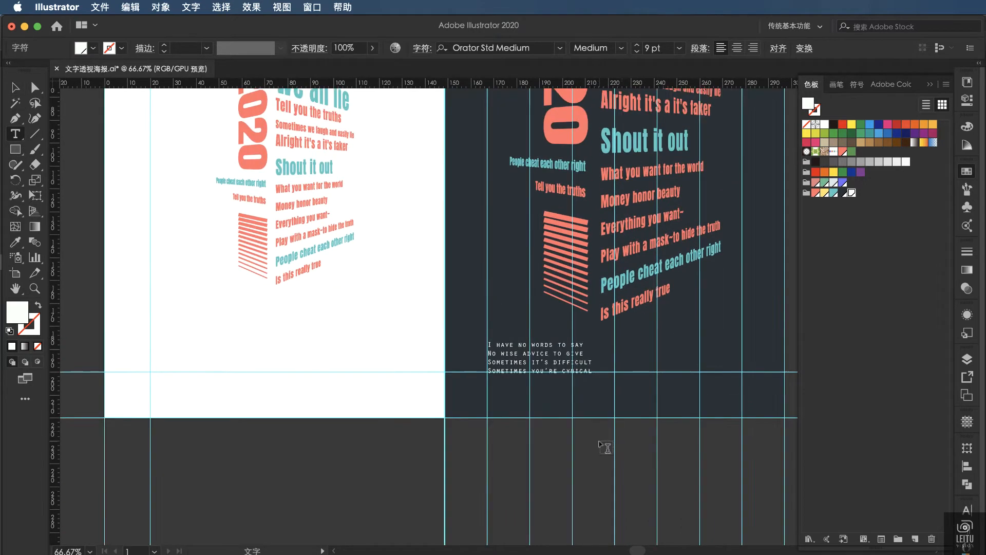
scroll(608, 448, "right", 2)
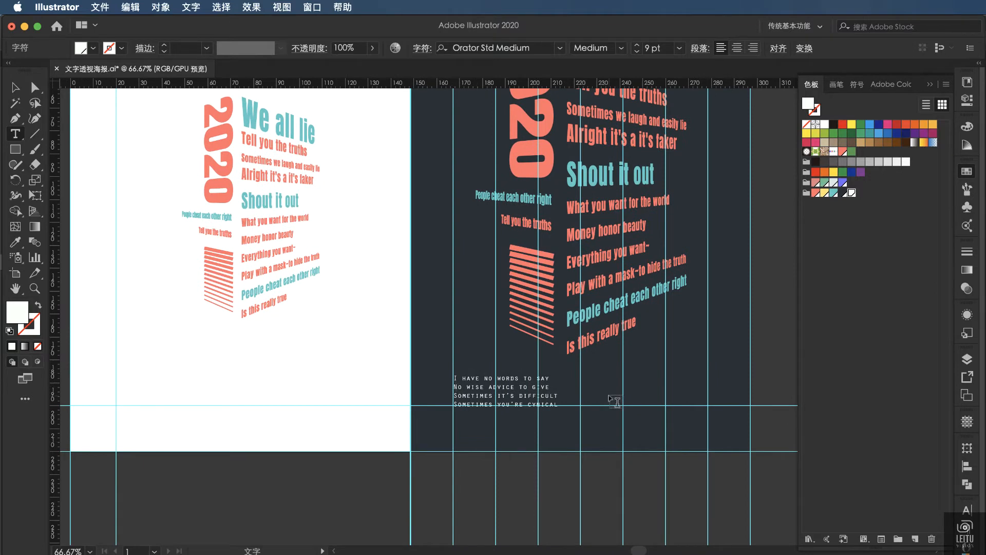
key("BackSpace")
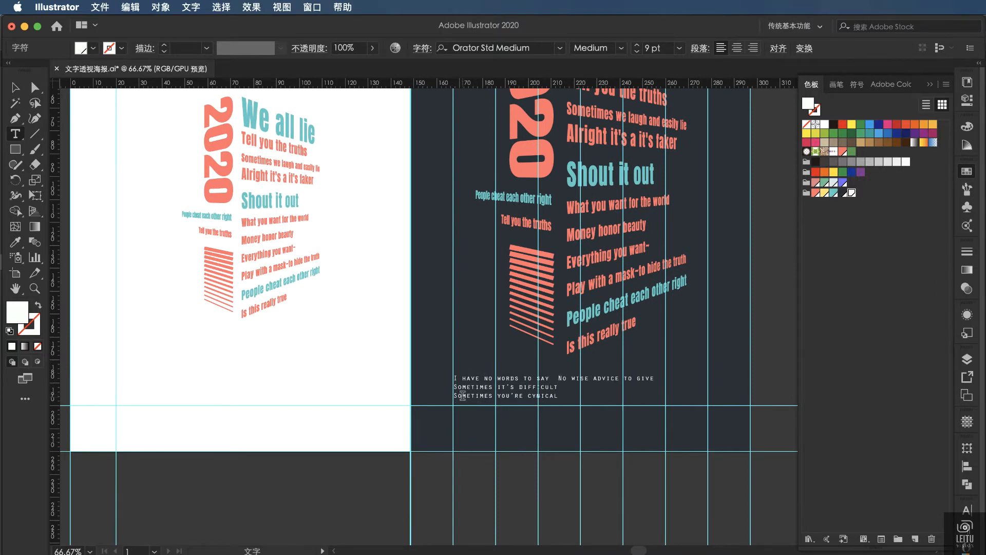
key("BackSpace")
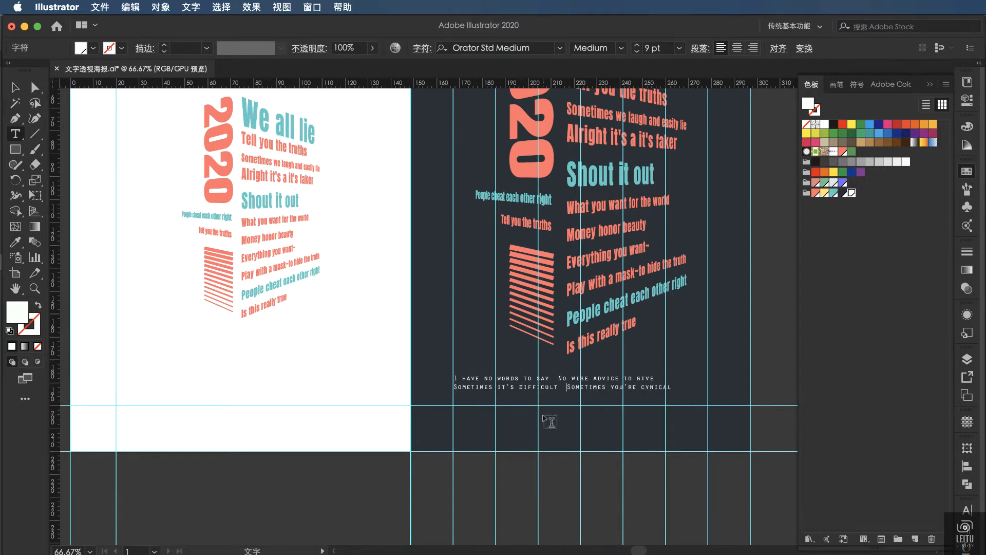
left_click(557, 378)
Step: Move the two-line white lyric text down to rest on the dark page's lower margin guide
left_click(16, 87)
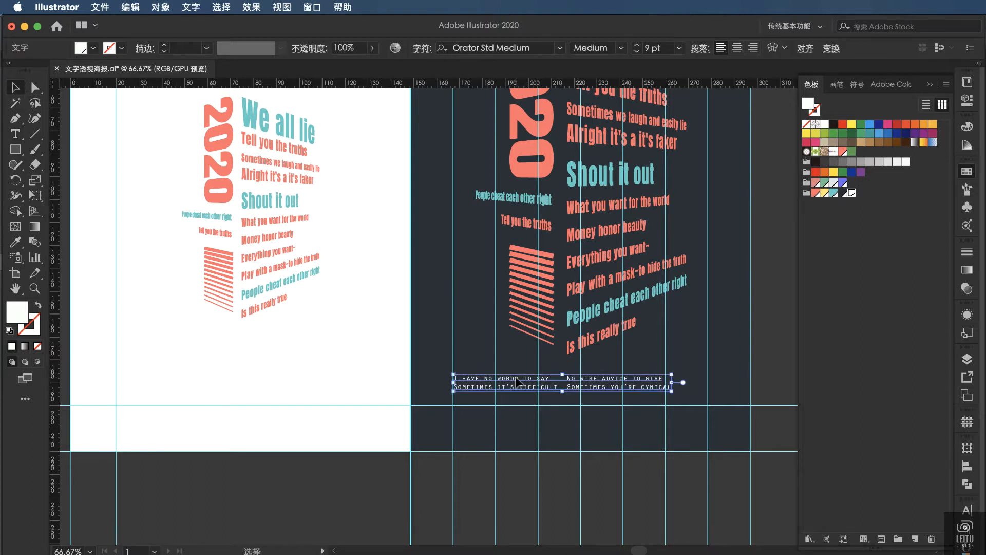
left_click_drag(517, 381, 518, 395)
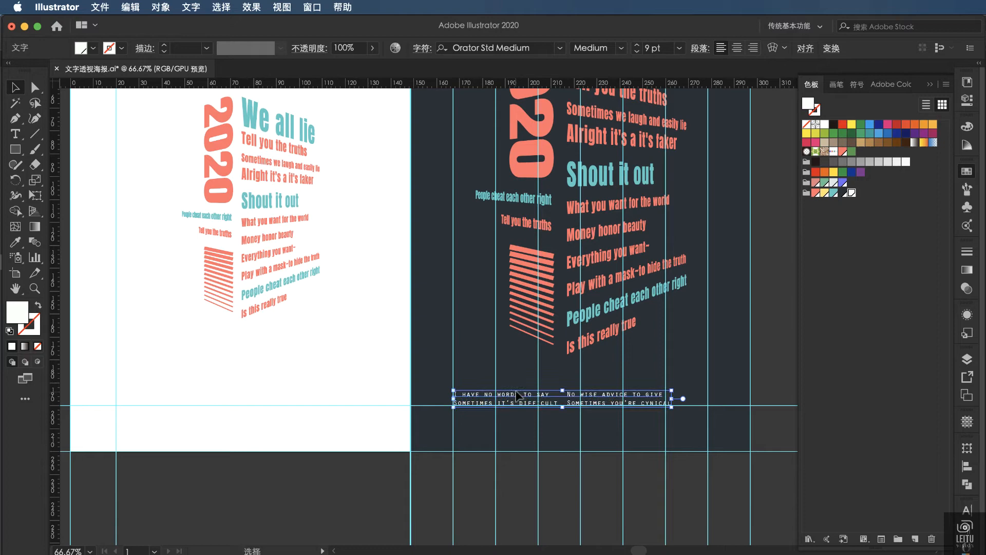
left_click(766, 379)
scroll(773, 383, "up", 5)
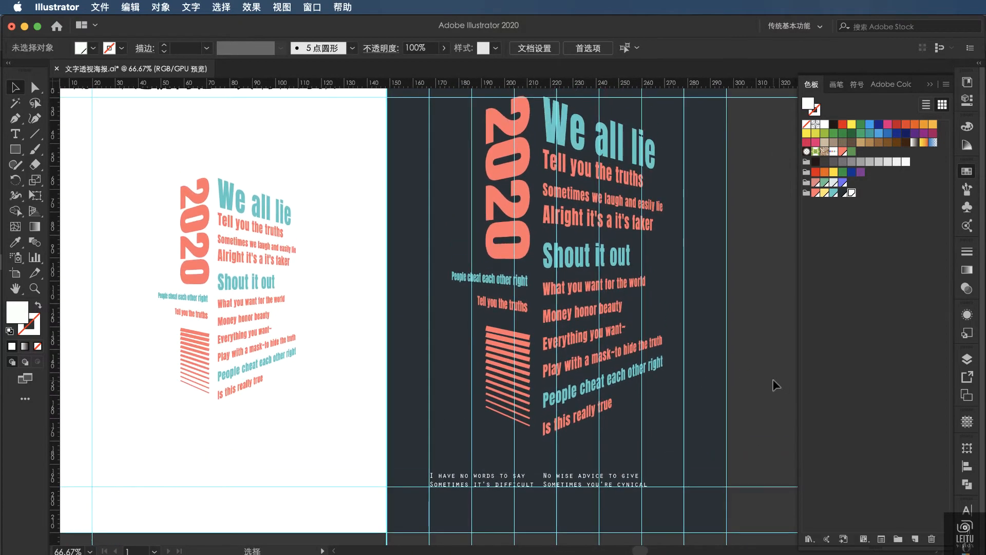
scroll(776, 384, "down", 3)
Step: Centre-align the two-line white lyric text and position it horizontally centred at the foot of the dark page
left_click(584, 439)
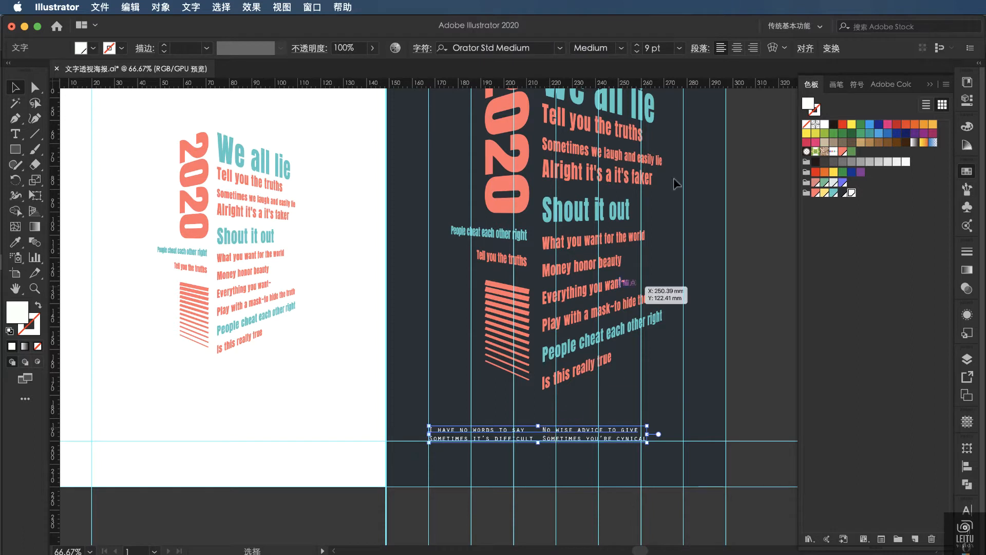
left_click(737, 48)
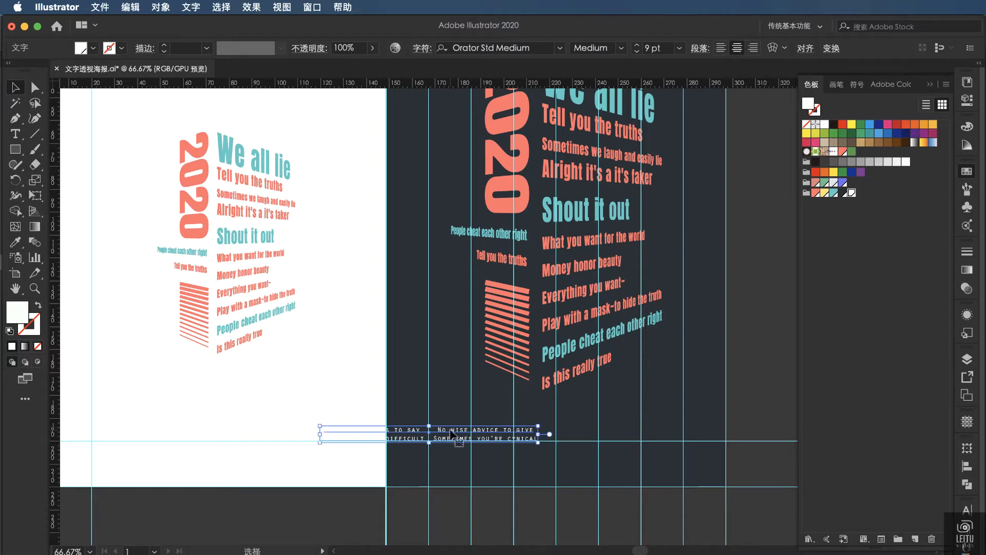
left_click_drag(452, 434, 586, 434)
left_click(758, 404)
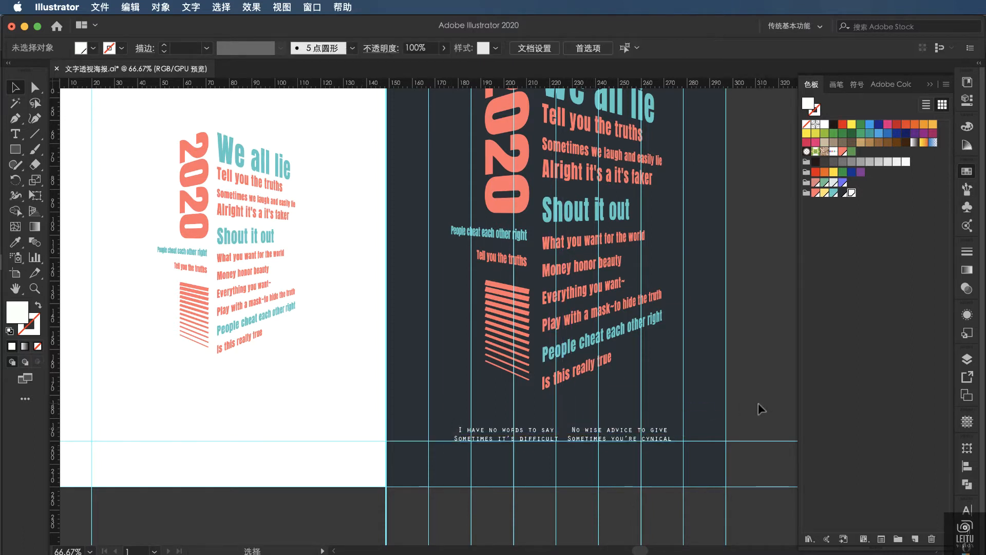
left_click(619, 434)
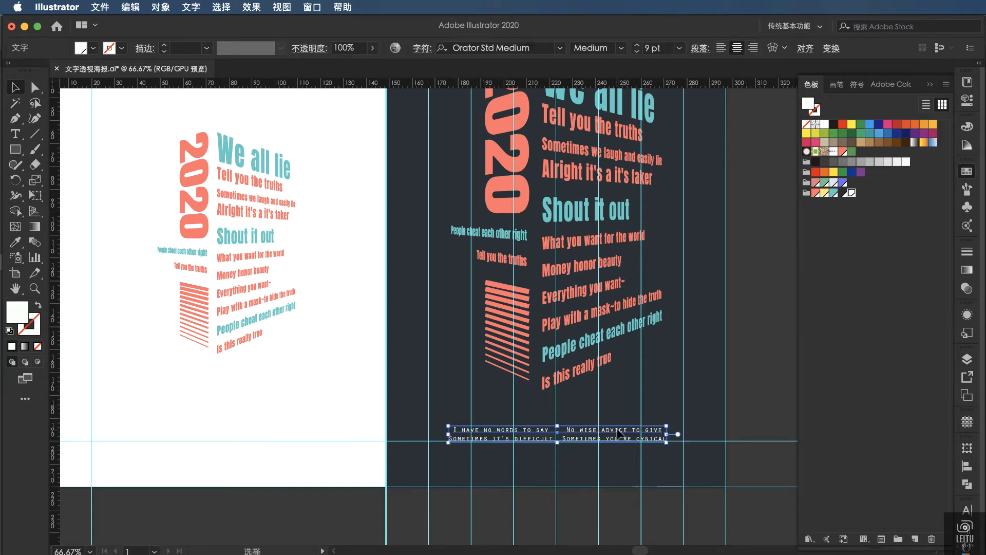
left_click(748, 407)
scroll(748, 408, "down", 1)
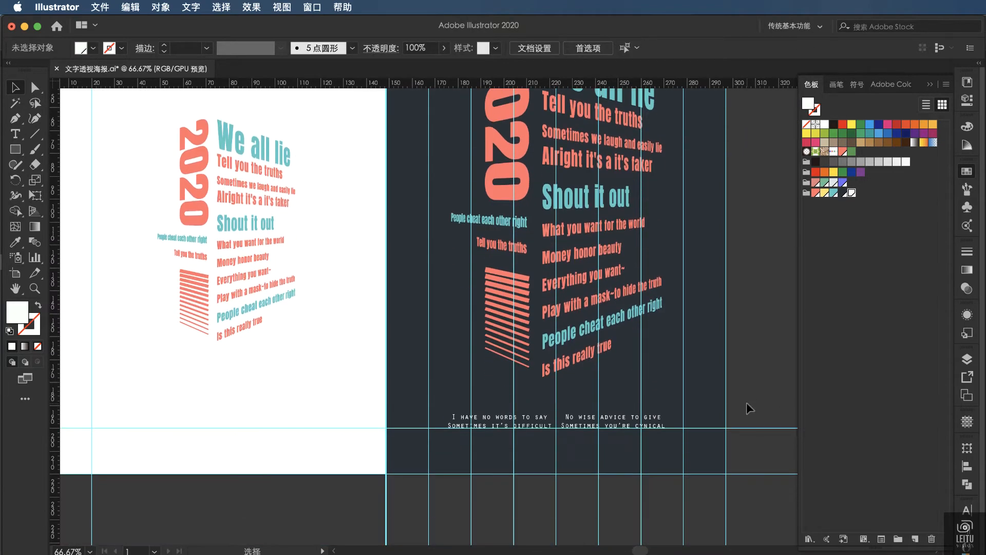
Step: Check the whole poster layout with the guides hidden and shown, leaving the guides hidden
key("ctrl+semicolon")
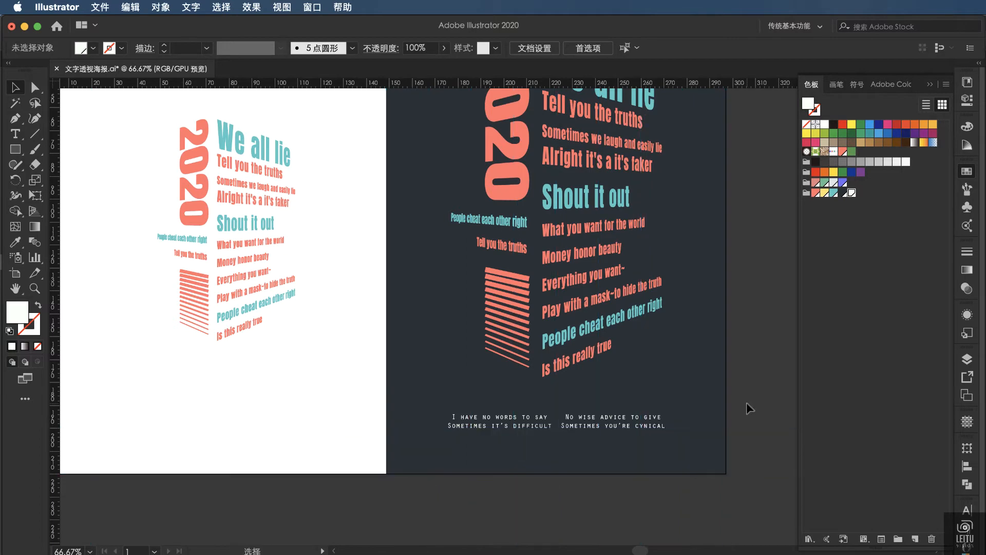
key("ctrl+minus")
scroll(747, 402, "up", 4)
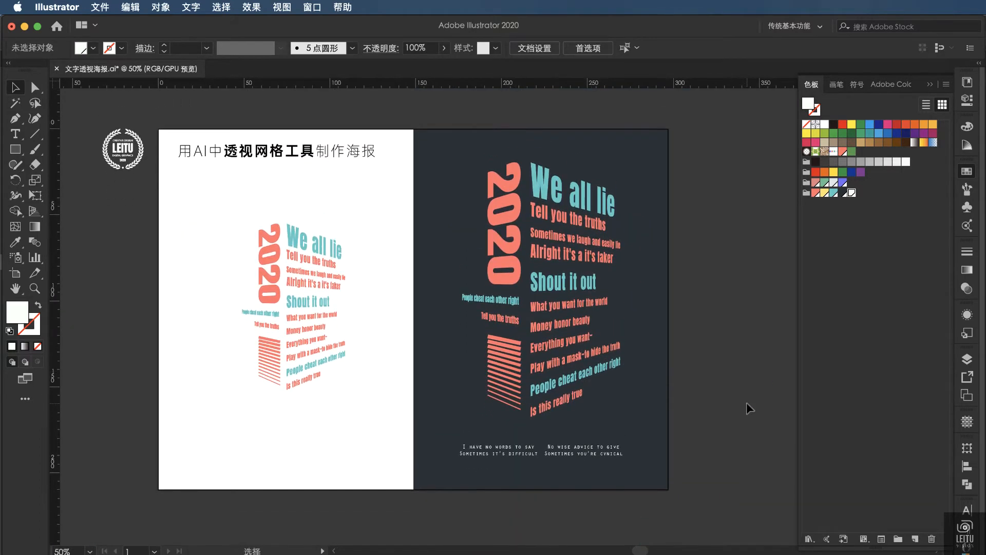
scroll(747, 403, "right", 1)
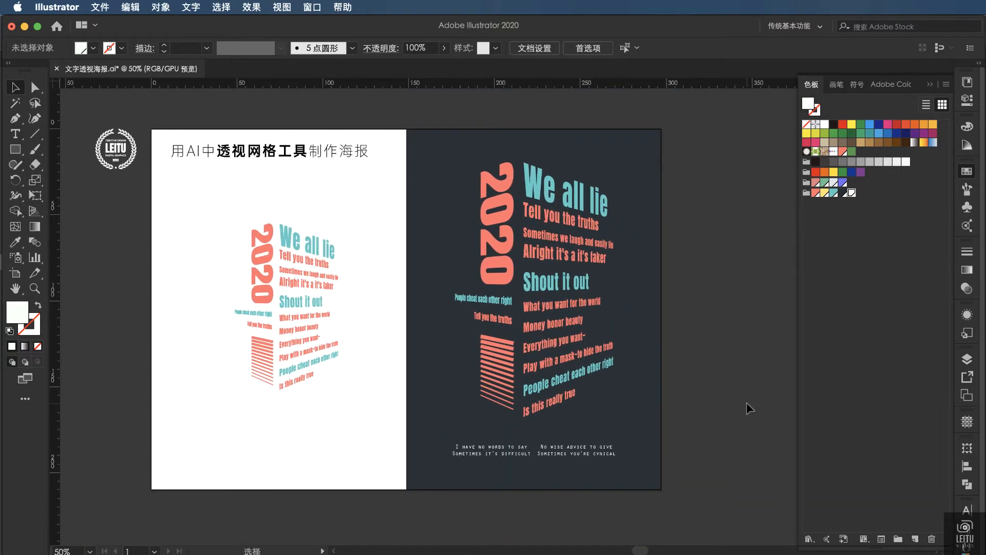
key("ctrl+semicolon")
scroll(747, 408, "right", 1)
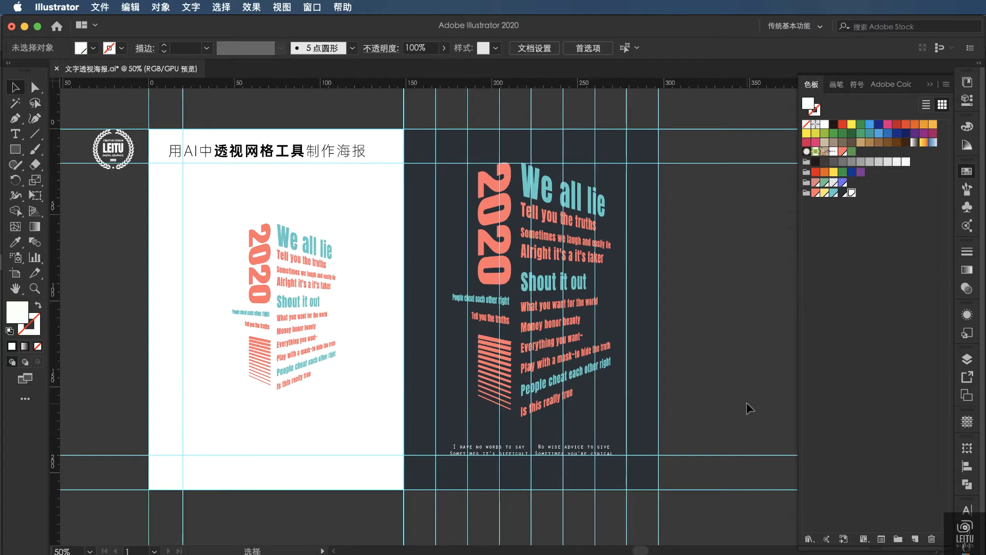
key("ctrl+semicolon")
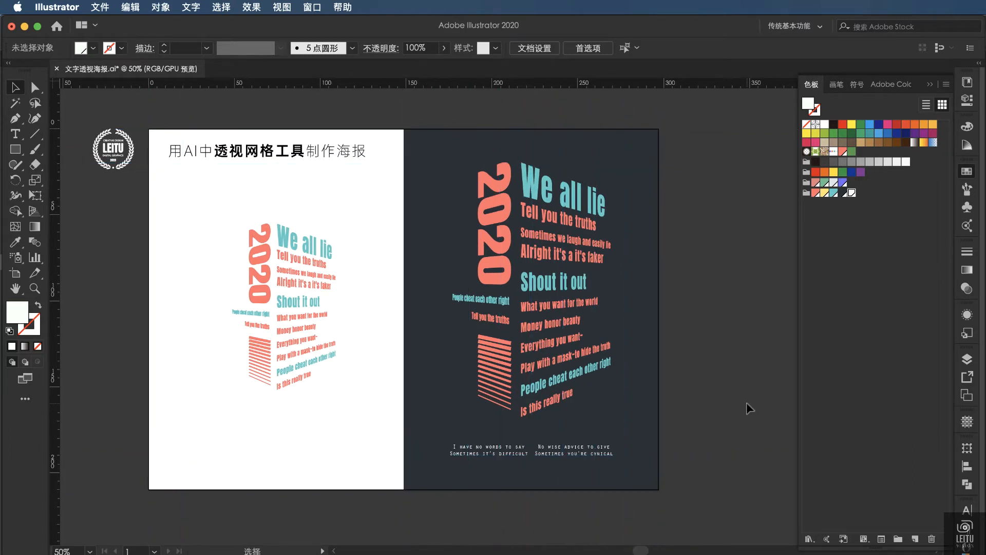
Step: Move the small white LEITU logo from the pasteboard to the upper right corner of the dark page
scroll(747, 402, "right", 2)
scroll(747, 402, "up", 1)
scroll(747, 403, "left", 2)
scroll(747, 404, "right", 5)
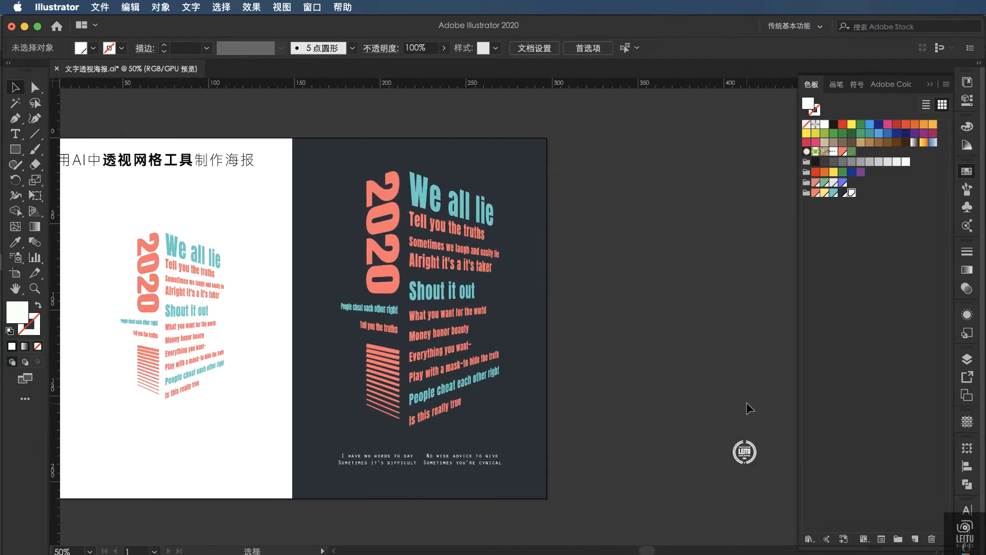
left_click_drag(742, 454, 505, 173)
scroll(615, 210, "left", 5)
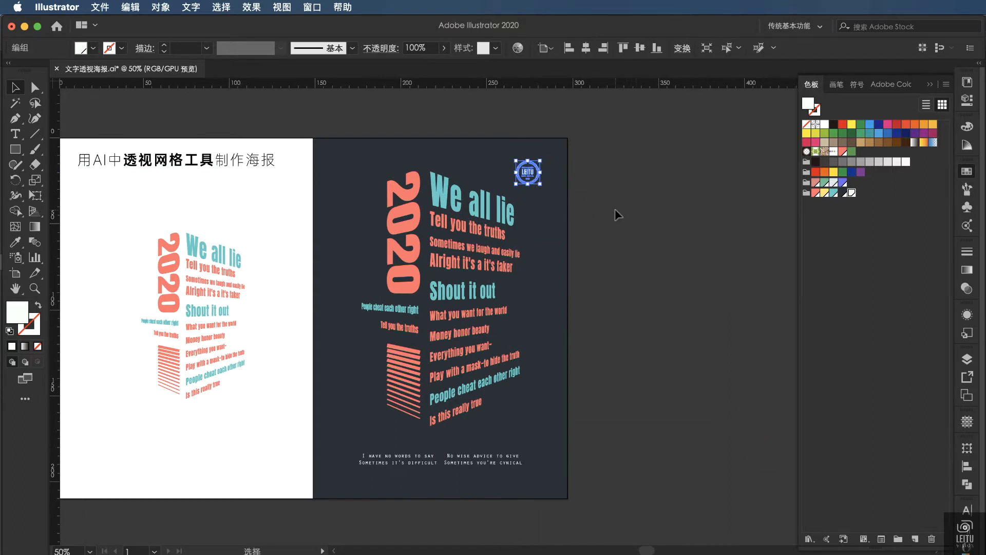
Step: Show the guides and align the logo's right edge with the right margin guide, vertically centred on the upper margin guide
scroll(615, 210, "up", 1)
key("ctrl+semicolon")
left_click_drag(618, 213, 640, 184)
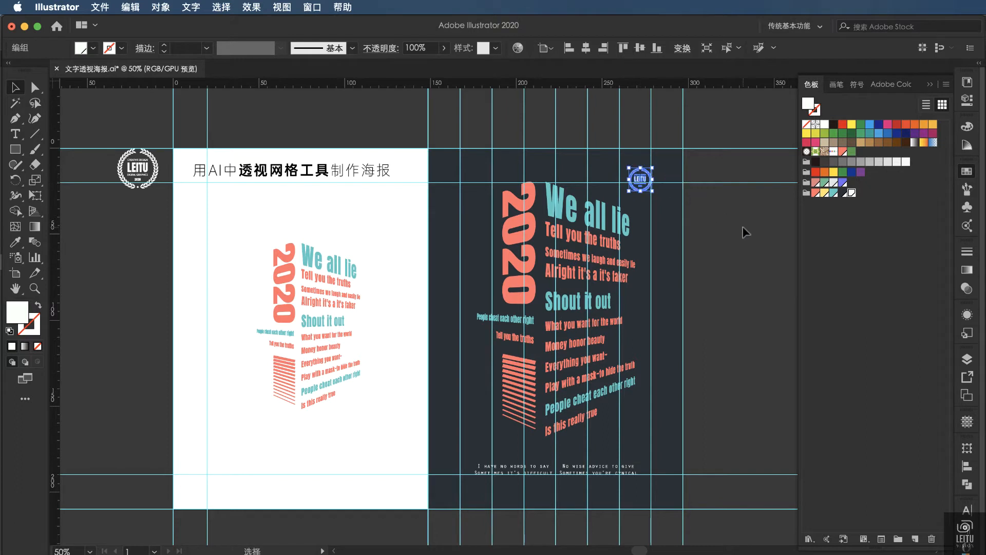
key("Left")
key("Left")
key("Down")
key("Down")
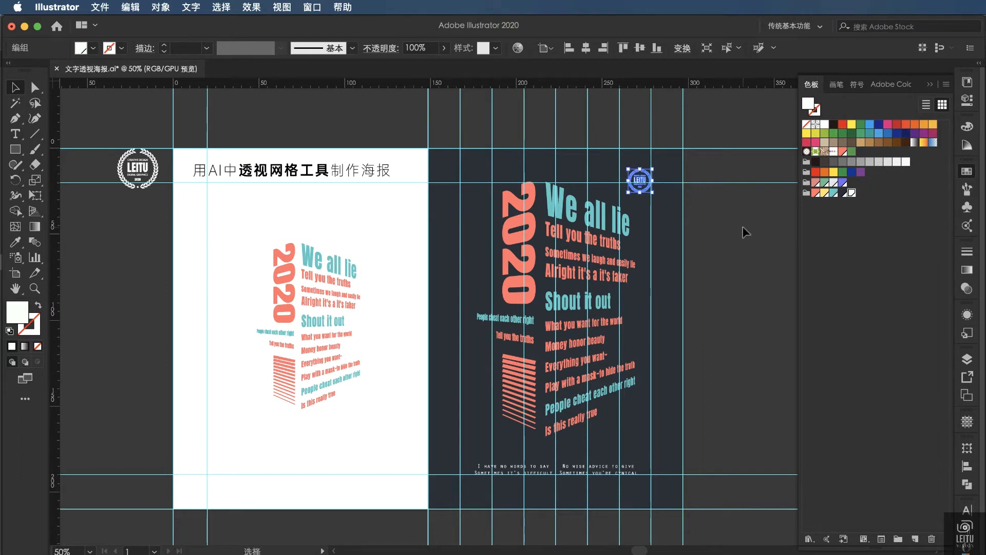
key("Down")
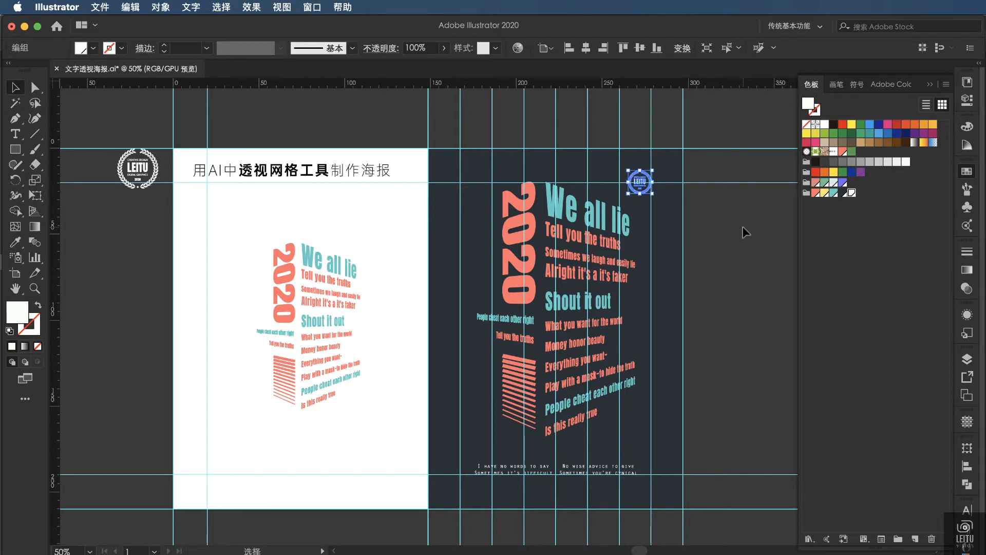
Step: Hide the guides, deselect the logo and save the document
key("super+semicolon")
left_click(743, 228)
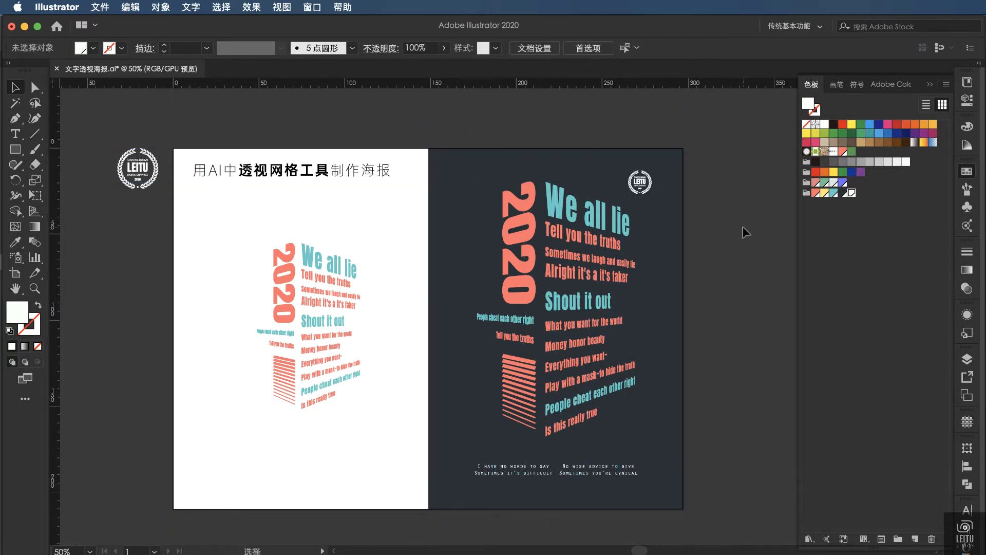
scroll(718, 267, "left", 2)
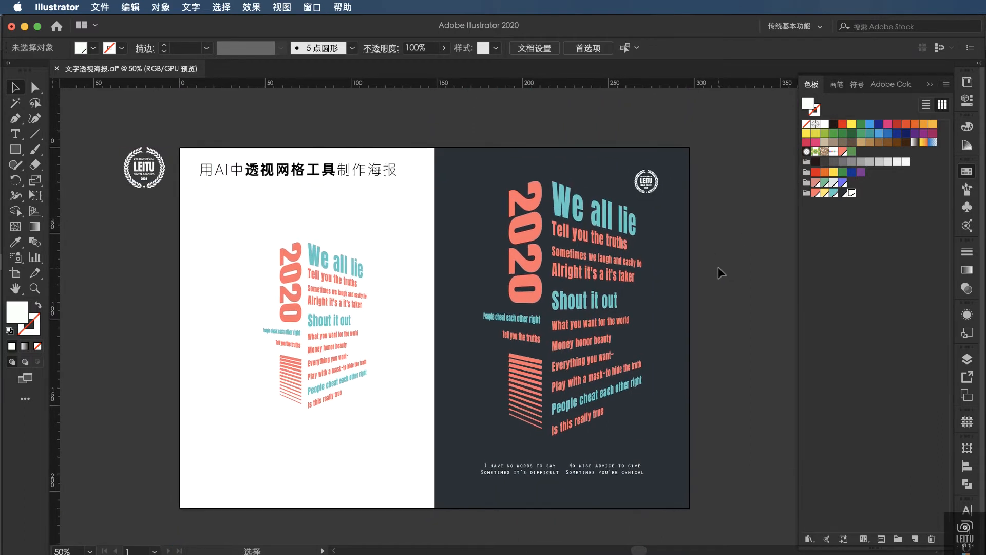
key("super+s")
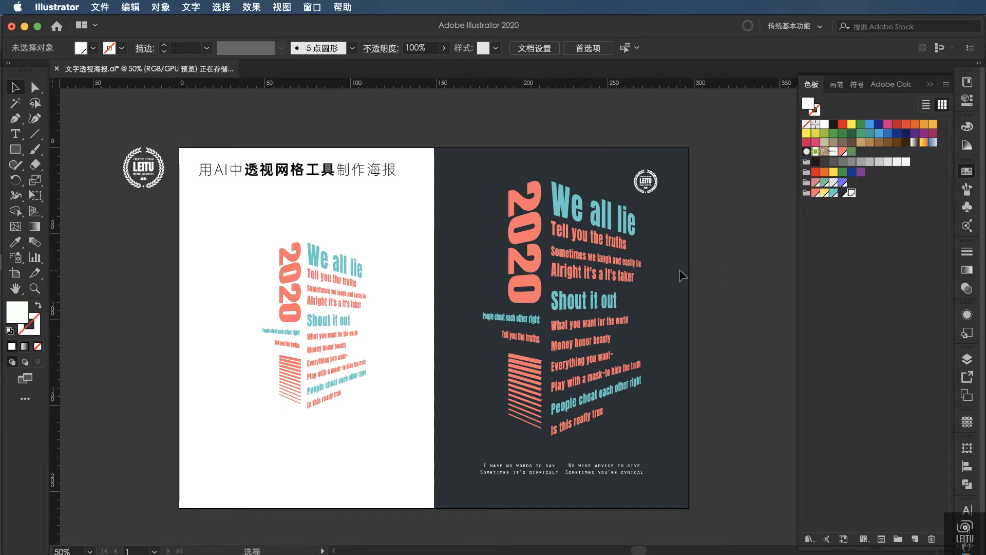
Step: Show the guides, nudge the perspective text group slightly down below the upper margin guide on the dark page, and deselect it
key("super+semicolon")
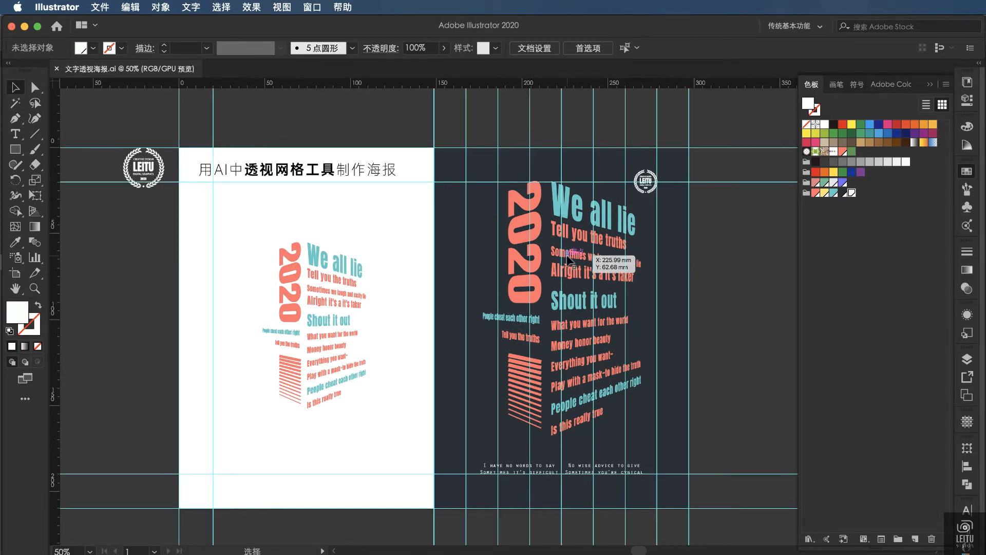
left_click(575, 260)
key("Down")
key("Down")
key("Down")
key("Down")
key("Down")
key("Down")
key("Down")
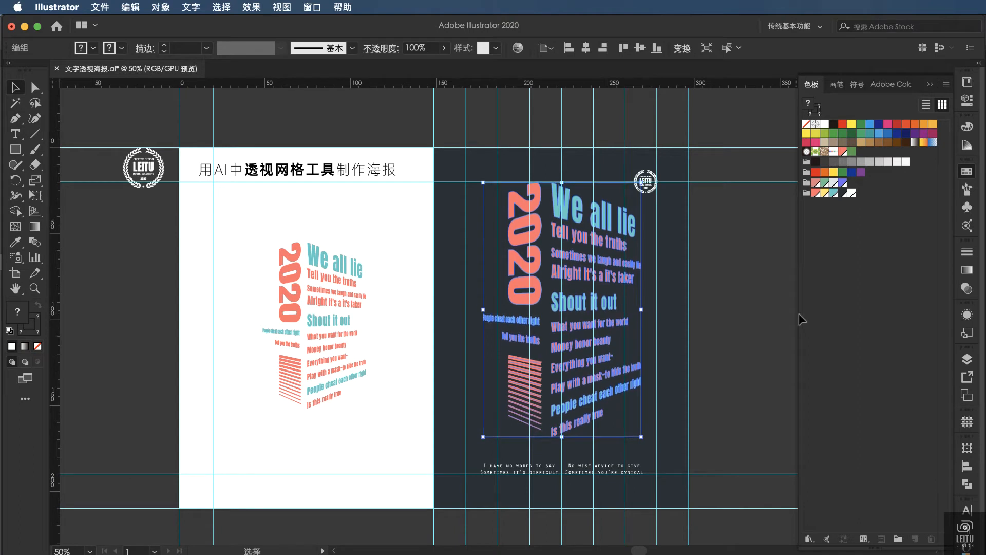
key("Down")
key("Down")
key("Down")
key("Down")
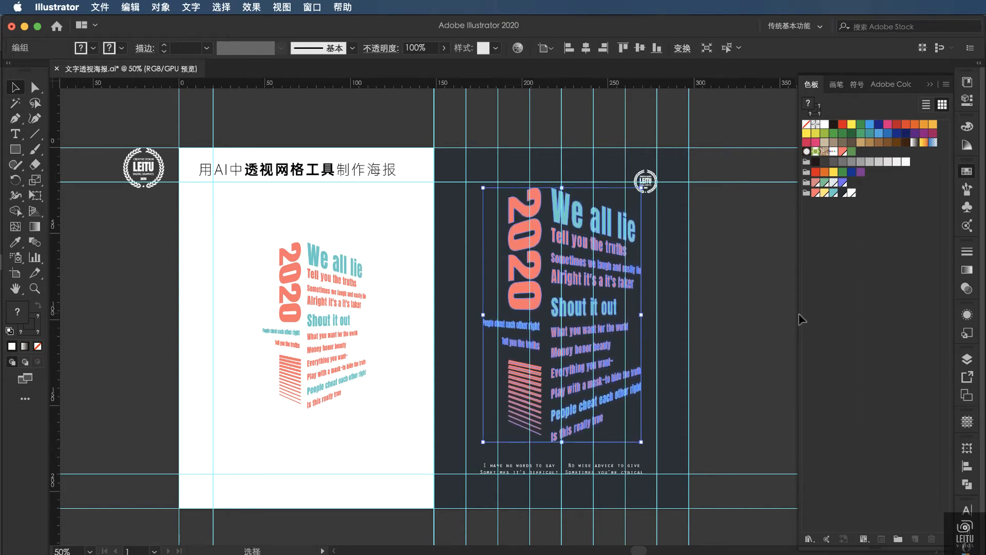
left_click(726, 314)
Step: Check the adjusted poster with the guides hidden, and show the guides again
key("super+semicolon")
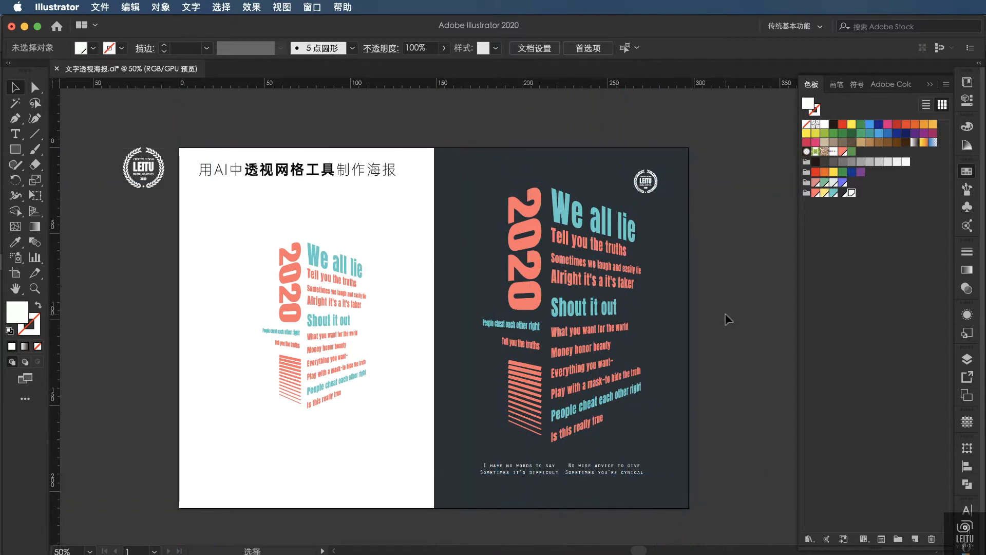
key("a")
key("ctrl+semicolon")
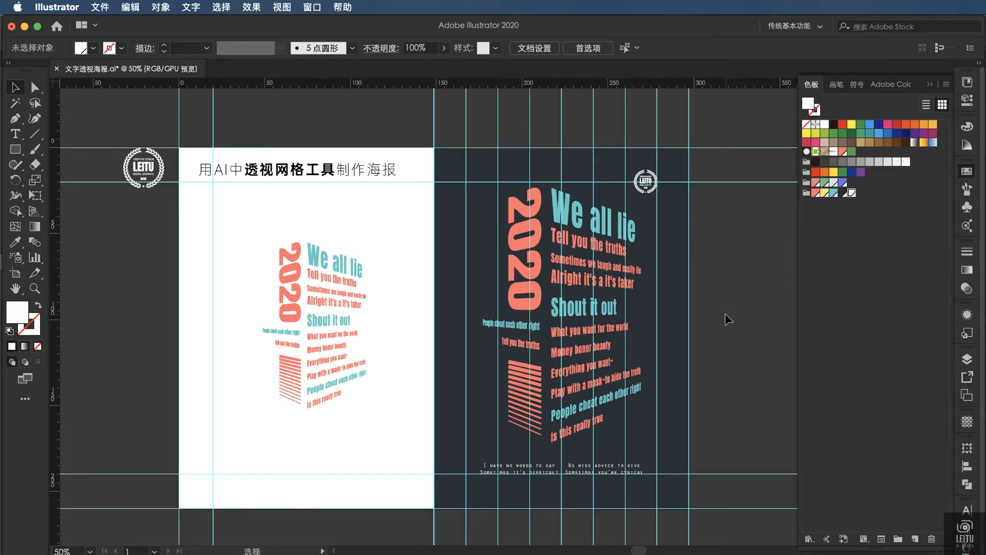
Step: Save the document and add the two-line text "04 24" in white Anton Regular near the dark page's upper-left corner
key("ctrl+s")
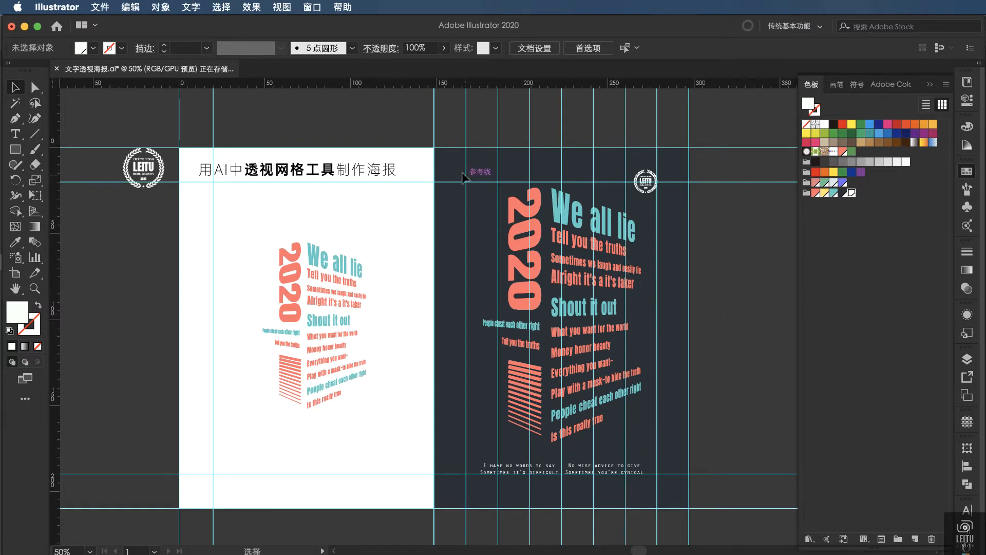
key("t")
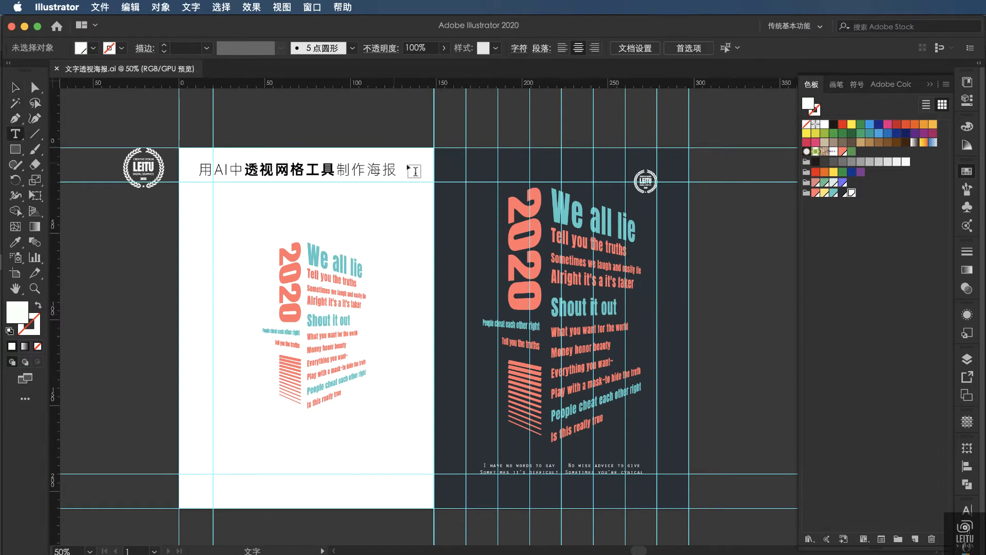
left_click(448, 169)
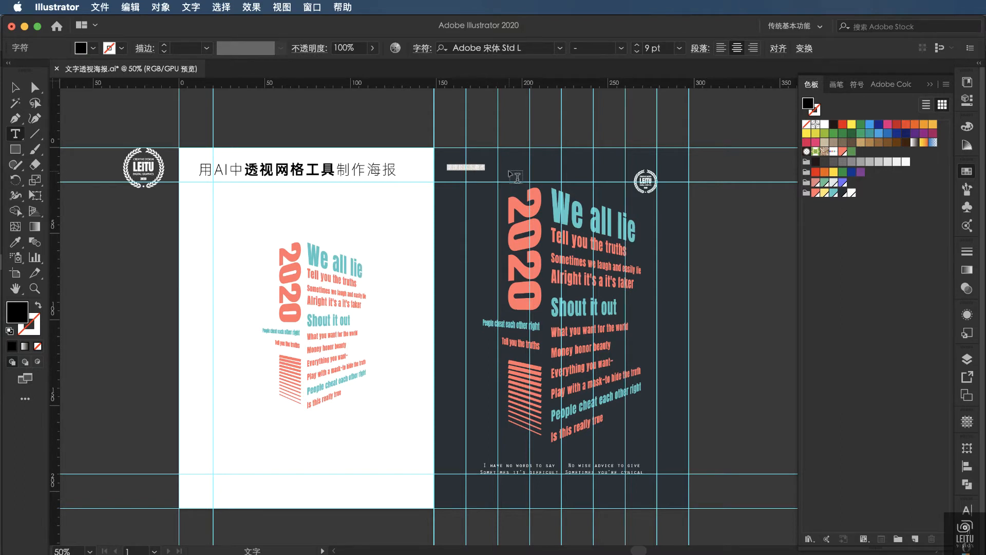
key("BackSpace")
left_click(851, 194)
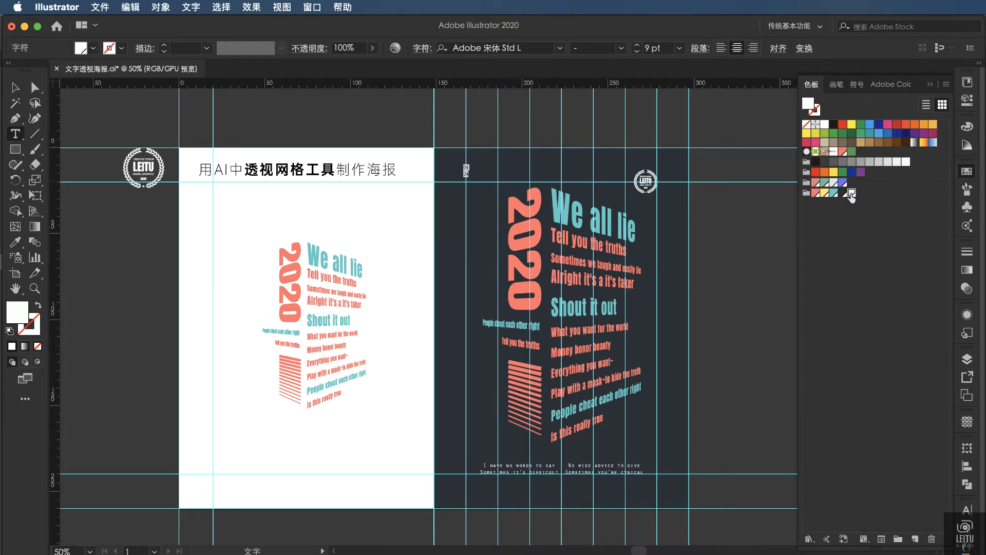
left_click(560, 47)
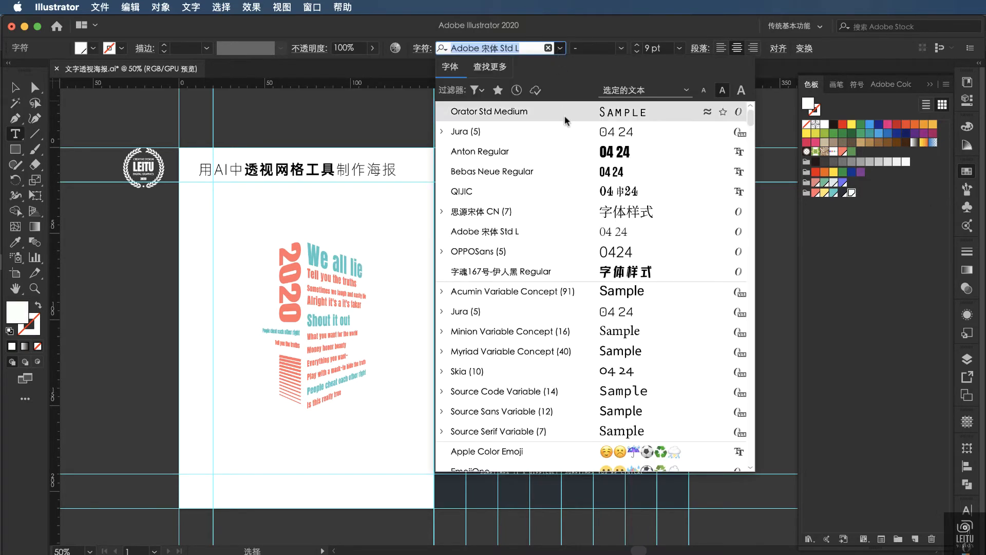
left_click(550, 152)
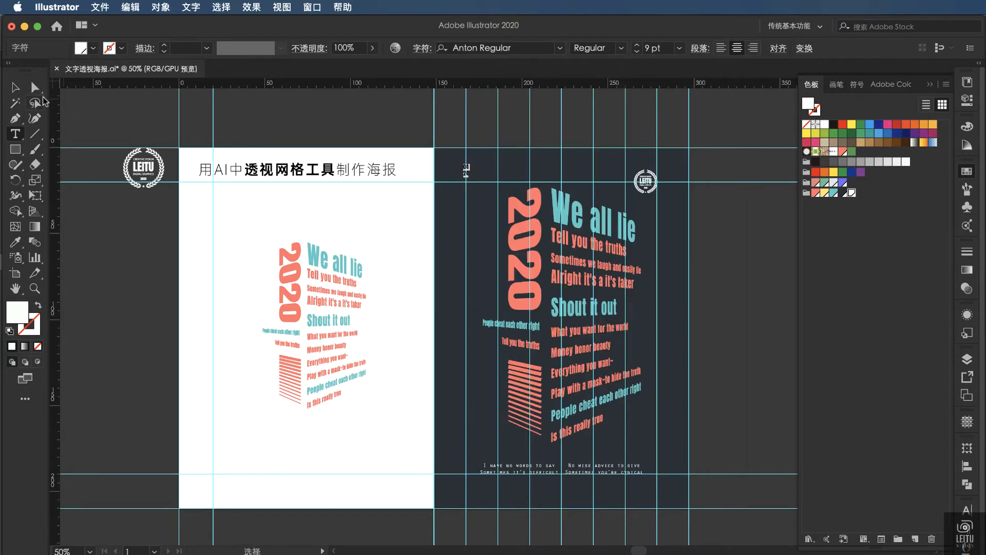
Step: Set the 04/24 text to 12 pt and align its left edge with the left margin guide, vertically centred on the upper margin guide
left_click(16, 87)
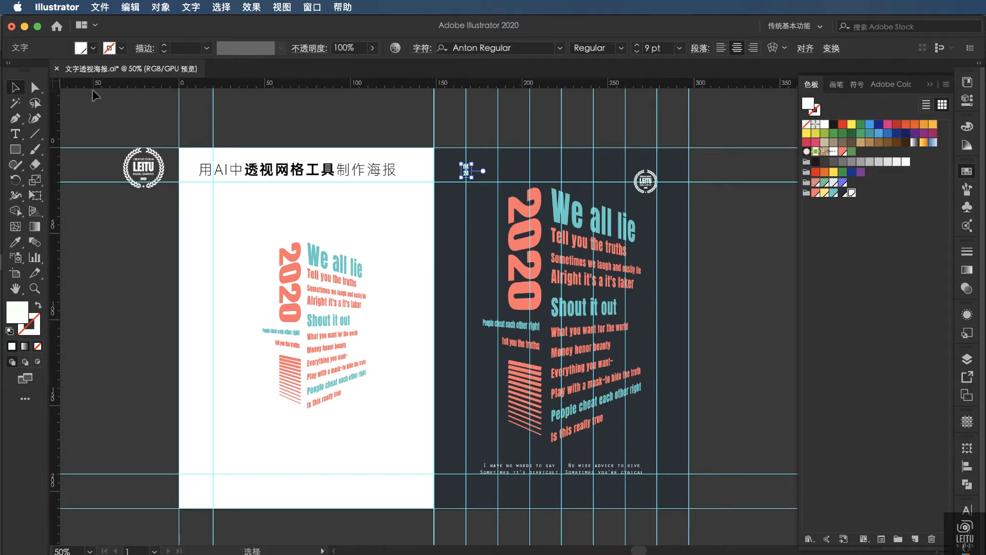
left_click(492, 131)
left_click_drag(468, 171, 469, 181)
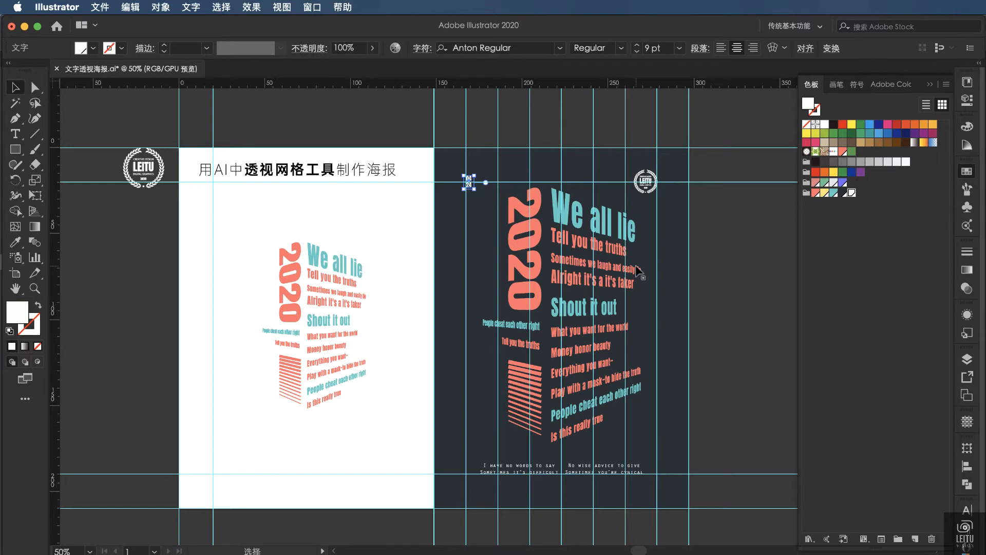
key("super+equal")
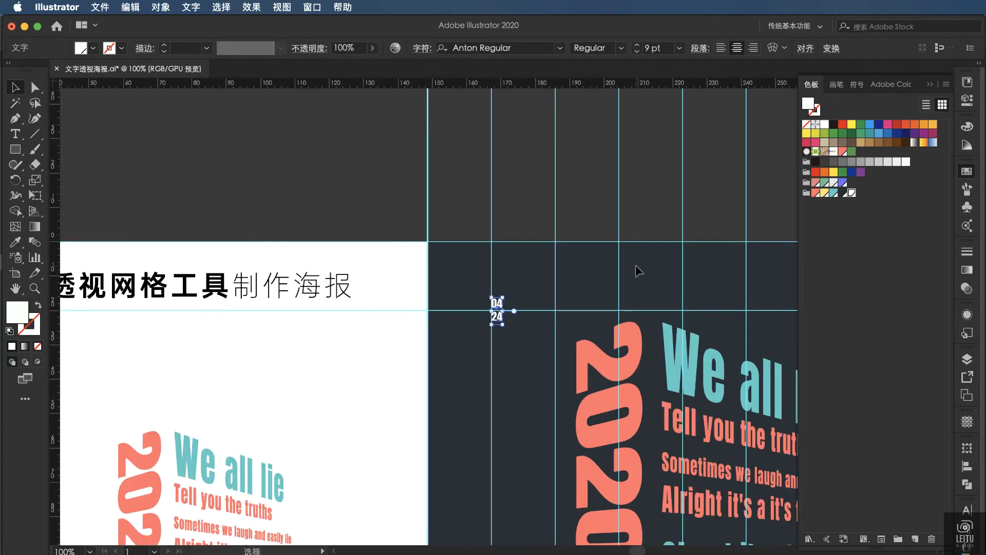
left_click(637, 45)
left_click(637, 45)
left_click(637, 45)
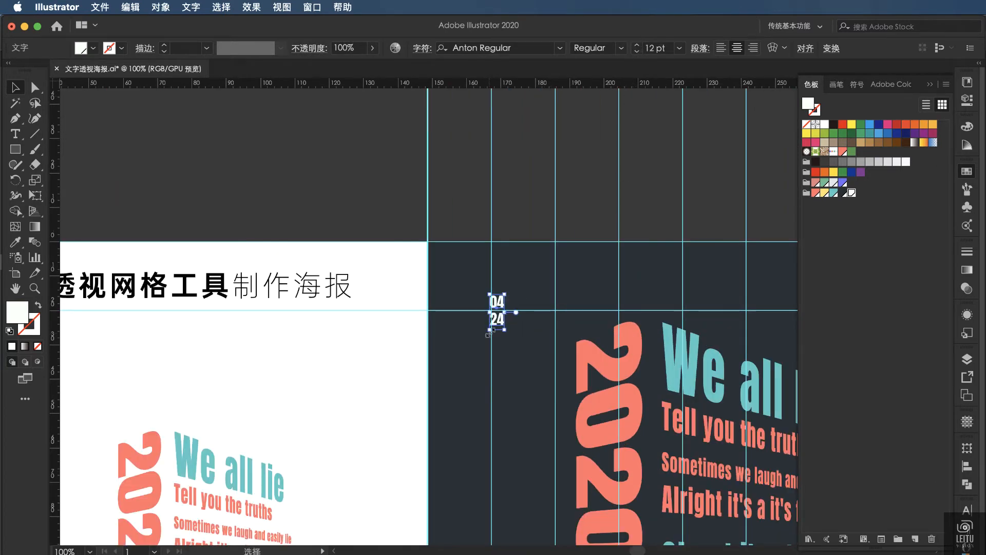
left_click_drag(495, 303, 496, 300)
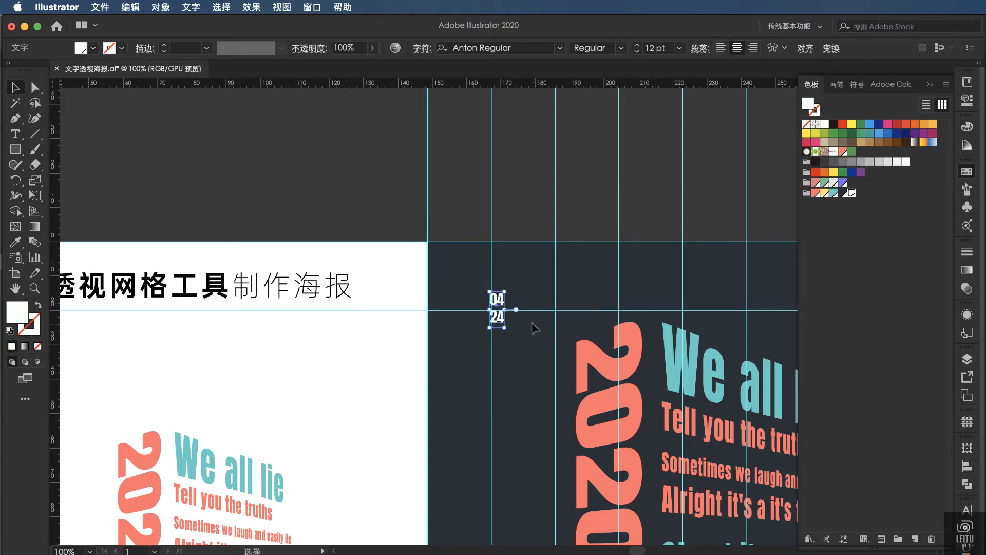
key("Down")
key("Down")
key("Right")
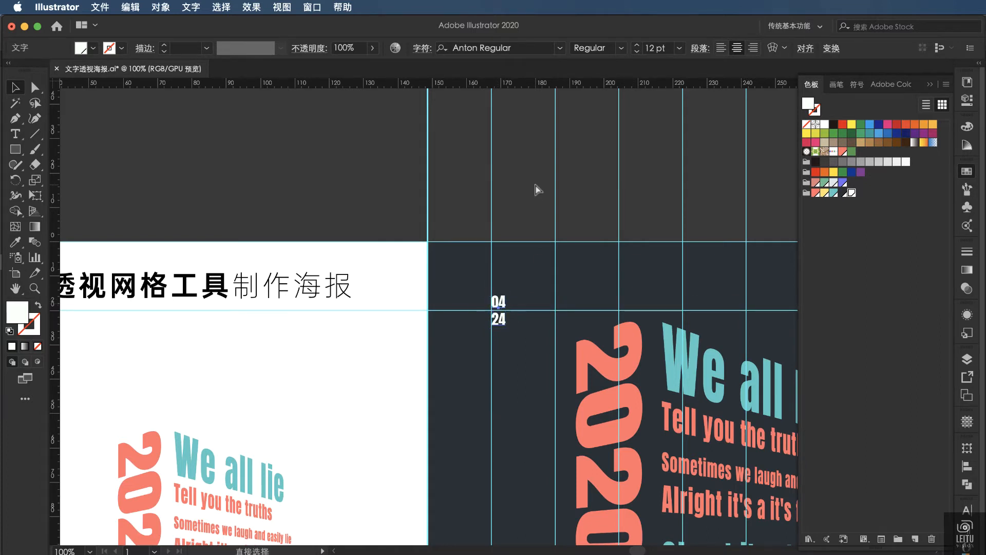
Step: Deselect the 04/24 text, check the whole poster with the guides hidden, and show the guides again
key("super+minus")
key("super+minus")
scroll(537, 190, "down", 3)
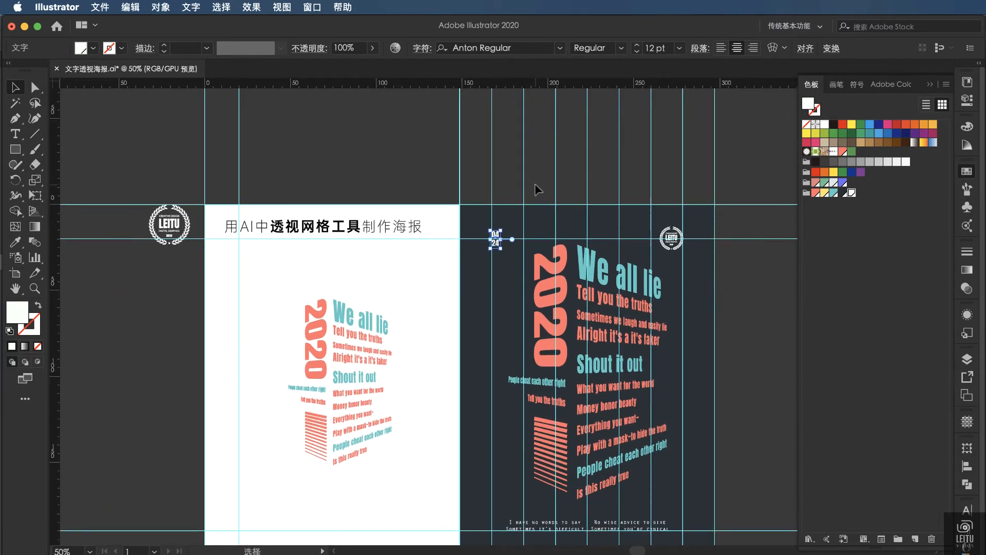
left_click(609, 180)
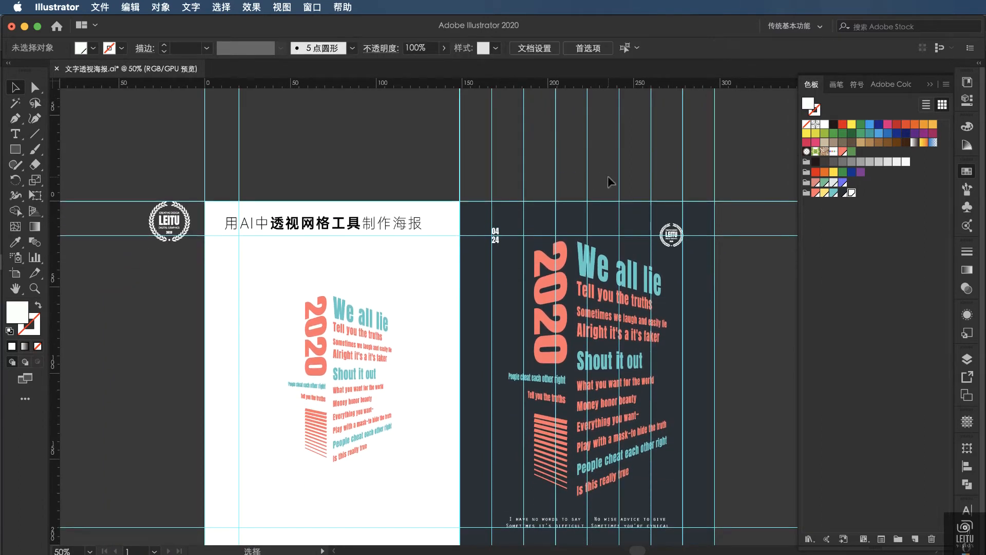
key("super+semicolon")
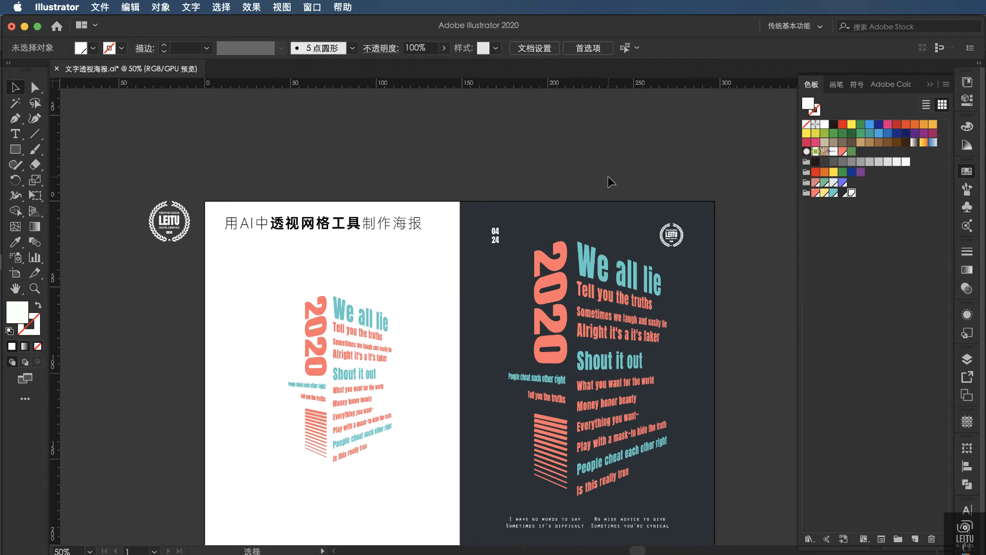
scroll(609, 182, "down", 1)
scroll(609, 183, "right", 1)
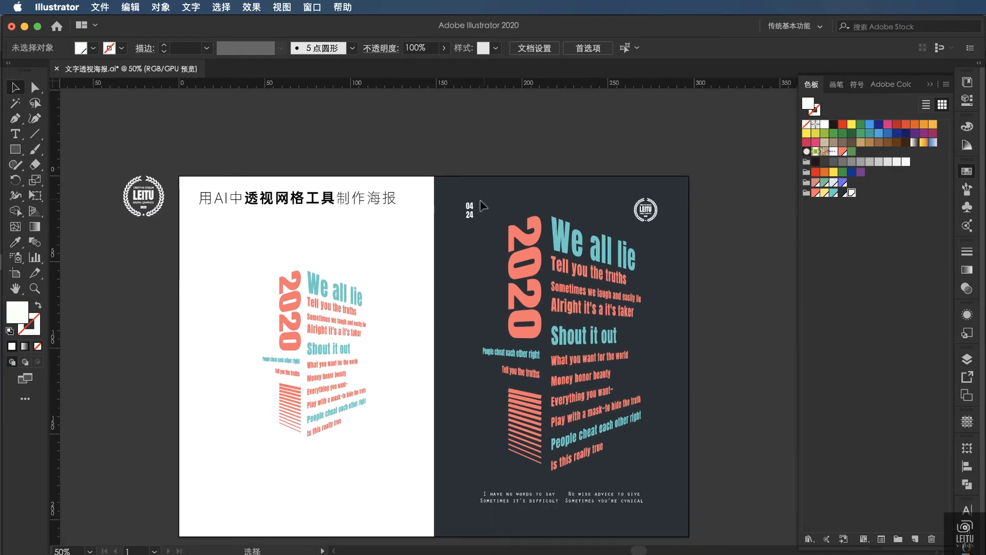
key("super+semicolon")
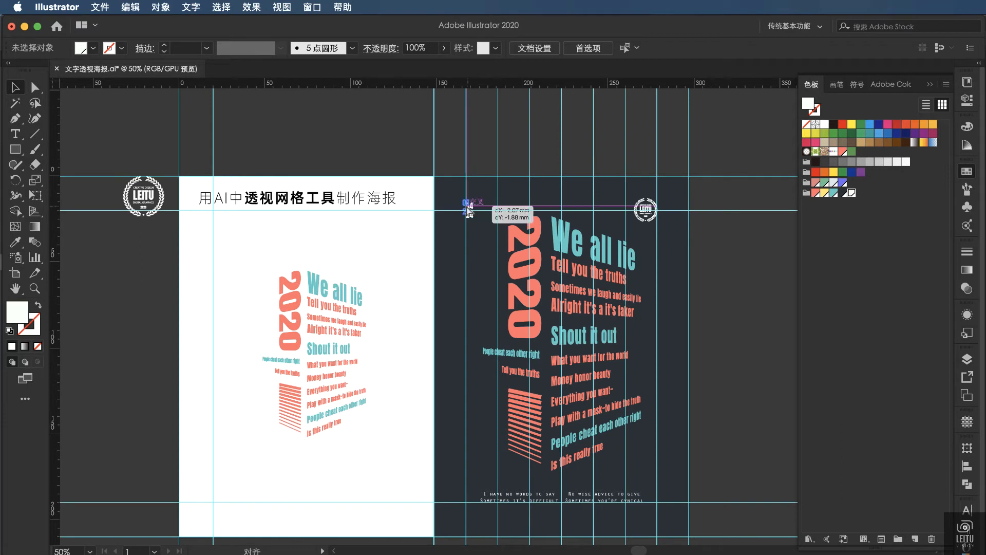
Step: Centre the 04/24 text on the crossing of the dark page's left and upper margin guides
left_click(471, 209)
key("Down")
key("Down")
key("Down")
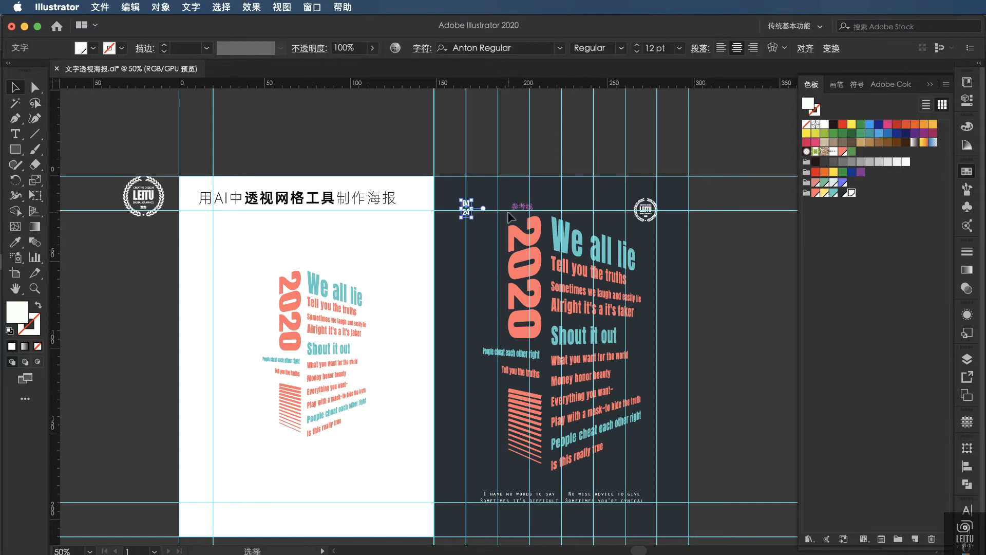
key("Down")
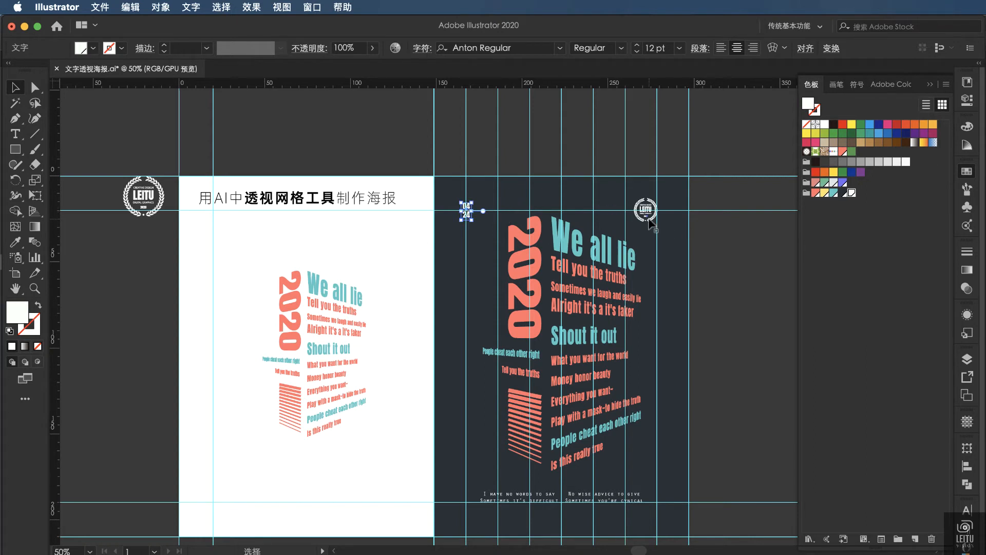
Step: Move the logo so it is centred on the right margin guide, deselect it, and check the result without guides
left_click_drag(648, 219, 662, 222)
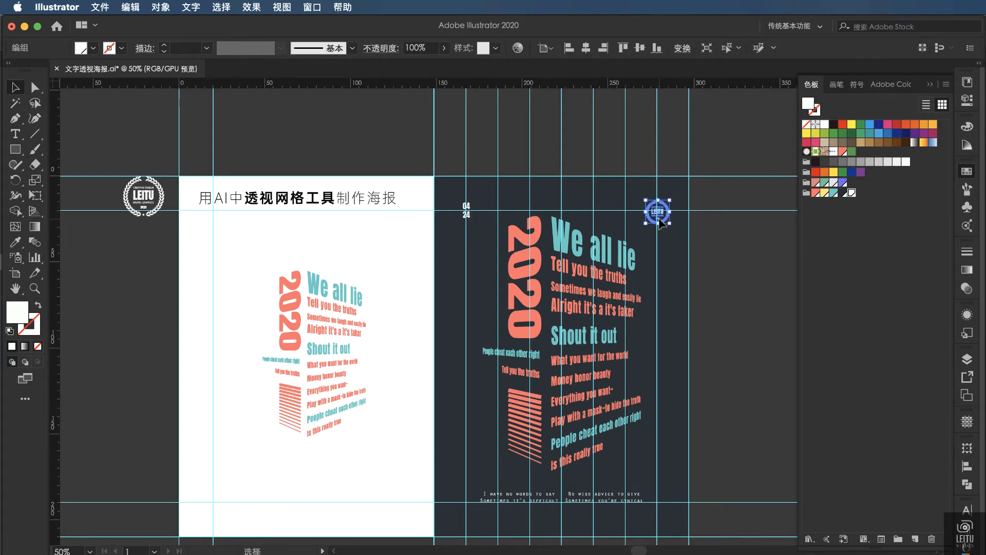
left_click(726, 253)
key("super+semicolon")
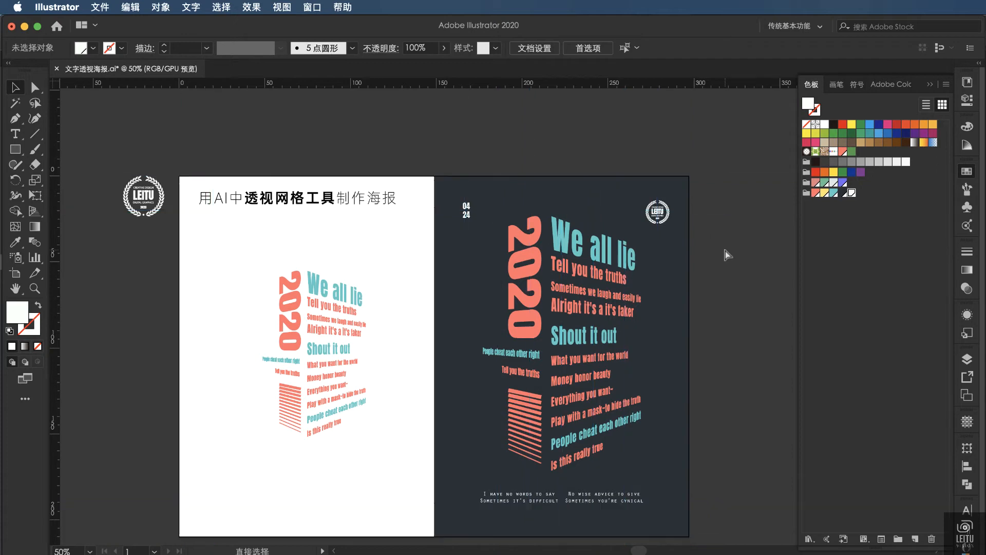
key("super+semicolon")
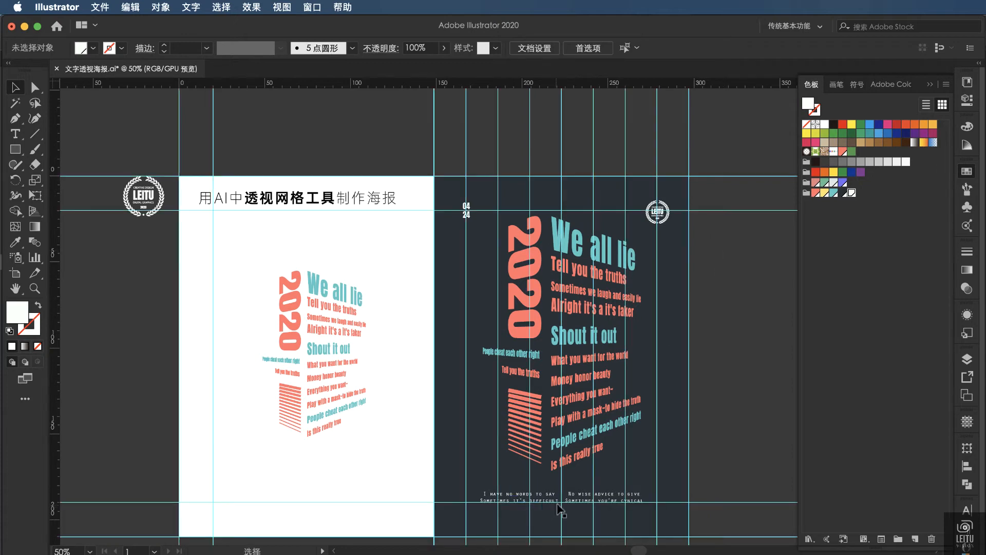
Step: Widen the tracking of the footer lyrics so the text spans from the left to the right margin guide
left_click(561, 498)
key("alt+Right")
key("alt+Right")
key("alt+Right")
key("alt+Right")
key("alt+Right")
key("alt+Right")
key("alt+Right")
key("alt+Right")
key("alt+Right")
key("alt+Right")
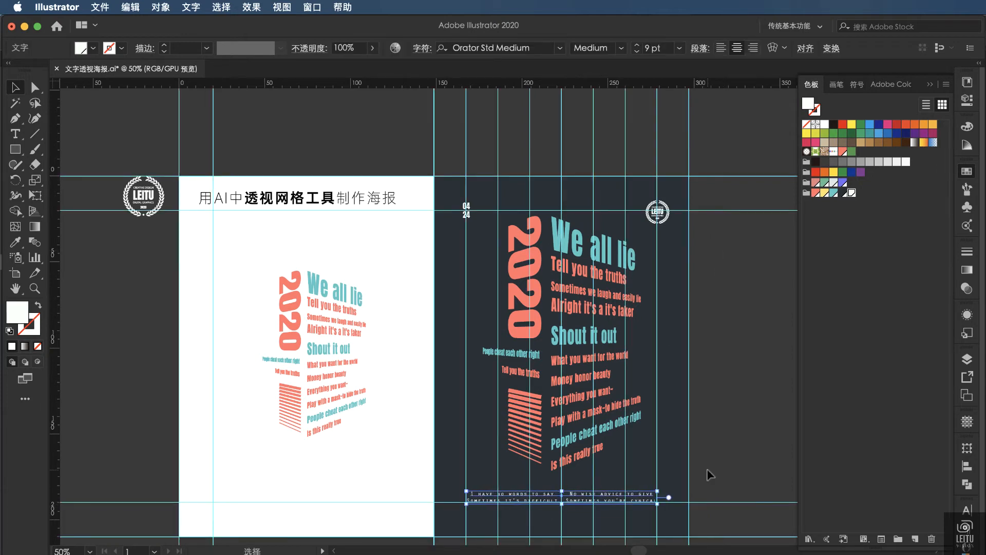
key("alt+Left")
key("alt+Left")
Step: Deselect the footer lyrics, hide the guides and save the document
left_click(724, 437)
key("super+semicolon")
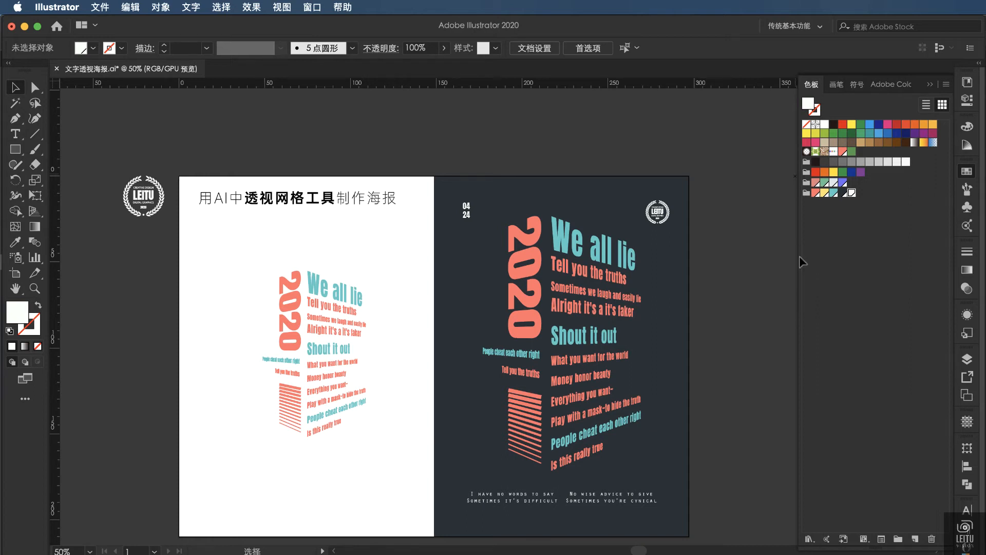
key("super+s")
scroll(722, 263, "down", 1)
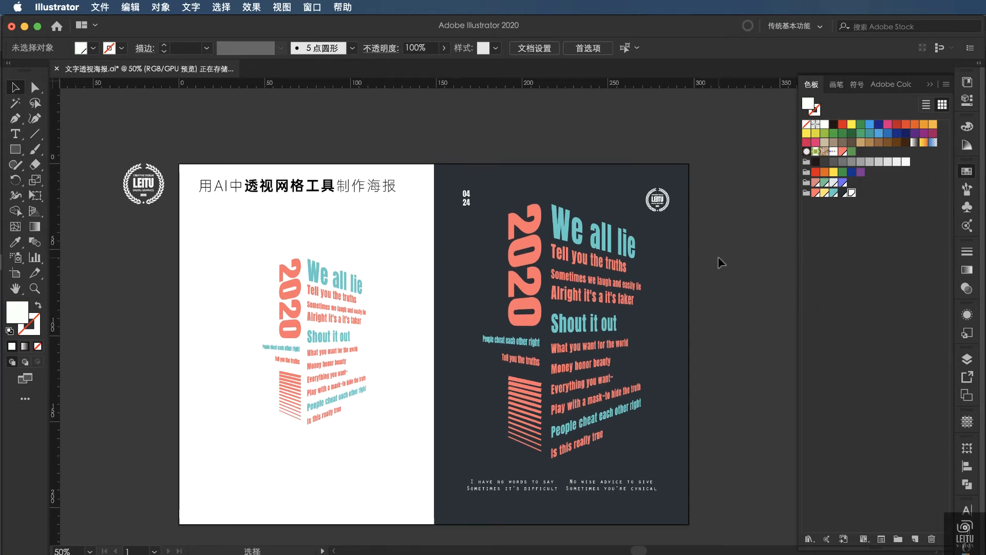
scroll(722, 262, "up", 3)
scroll(722, 262, "down", 2)
scroll(722, 263, "left", 1)
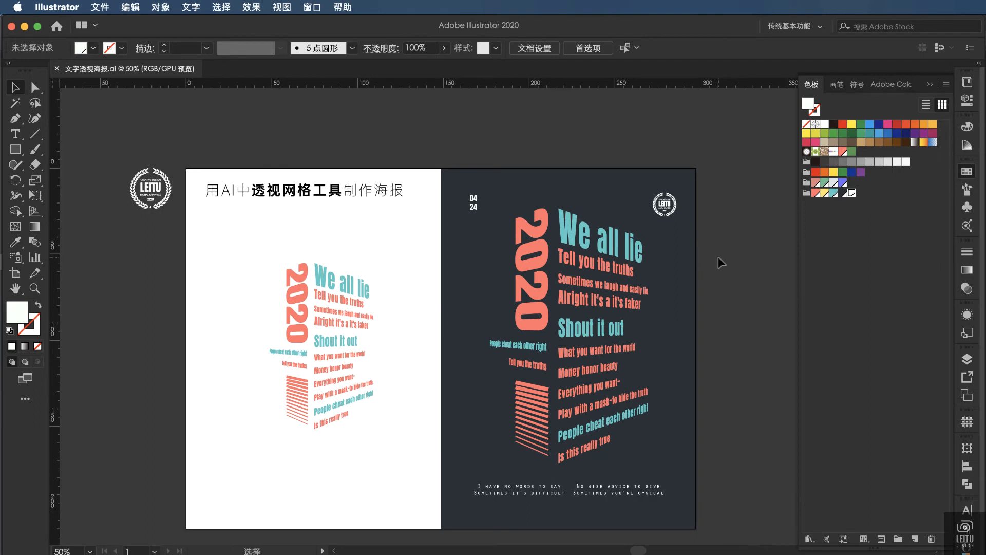
Step: Show the guides, fine-tune the dark page's logo to sit centred on the right margin guide, and deselect it
key("super+semicolon")
left_click(614, 491)
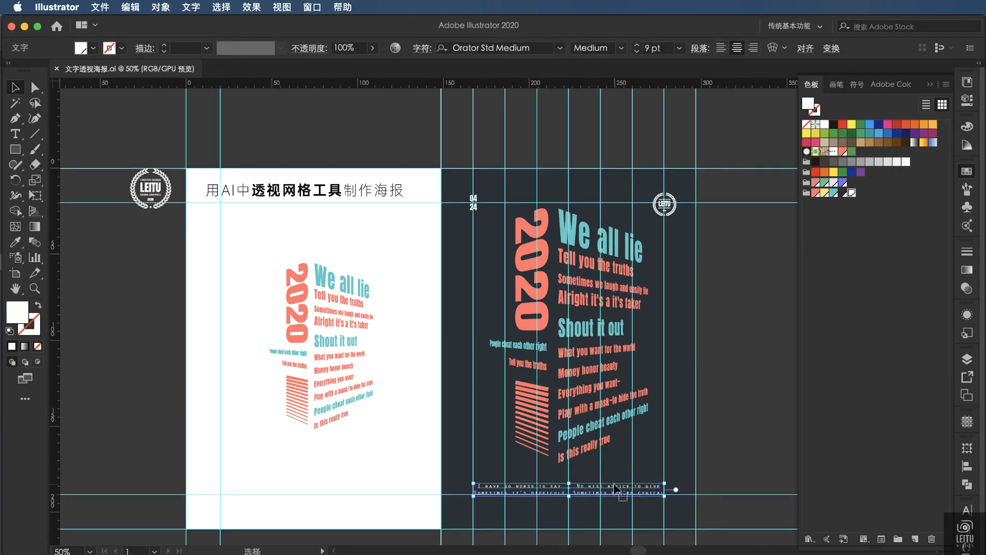
left_click(729, 424)
left_click(669, 207)
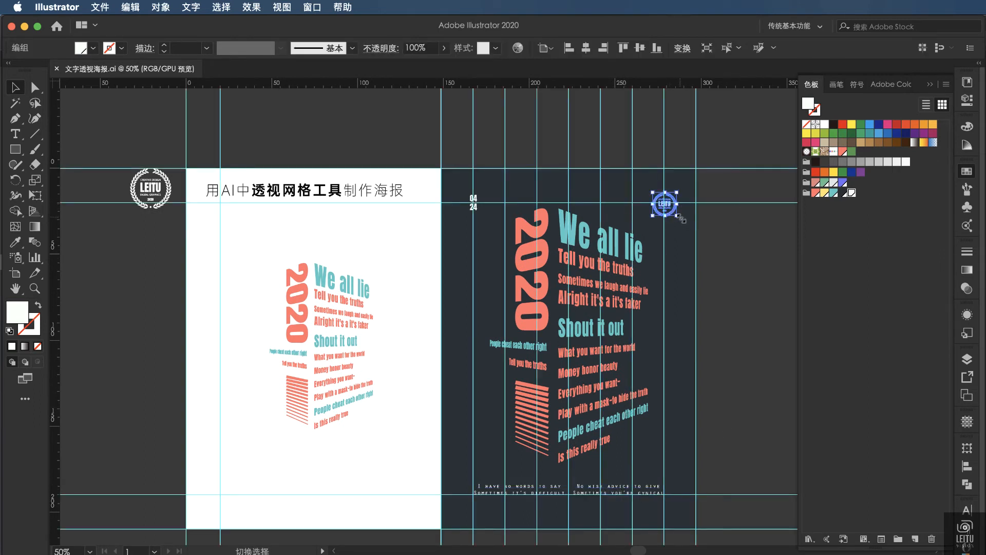
key("super+equal")
key("super+equal")
key("super+equal")
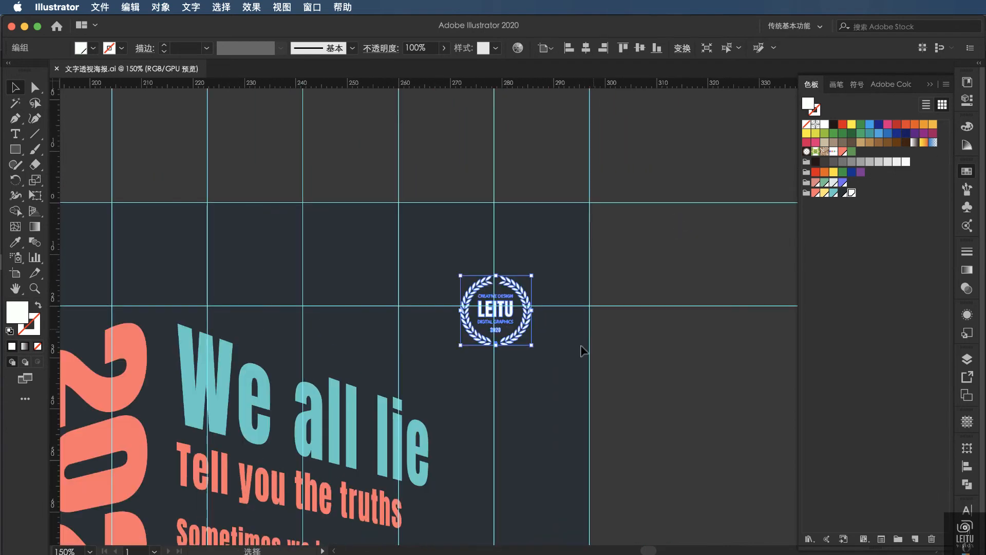
left_click_drag(529, 339, 526, 339)
left_click(666, 353)
Step: Hide the guides with the full poster in view and save the document
key("super+minus")
key("super+minus")
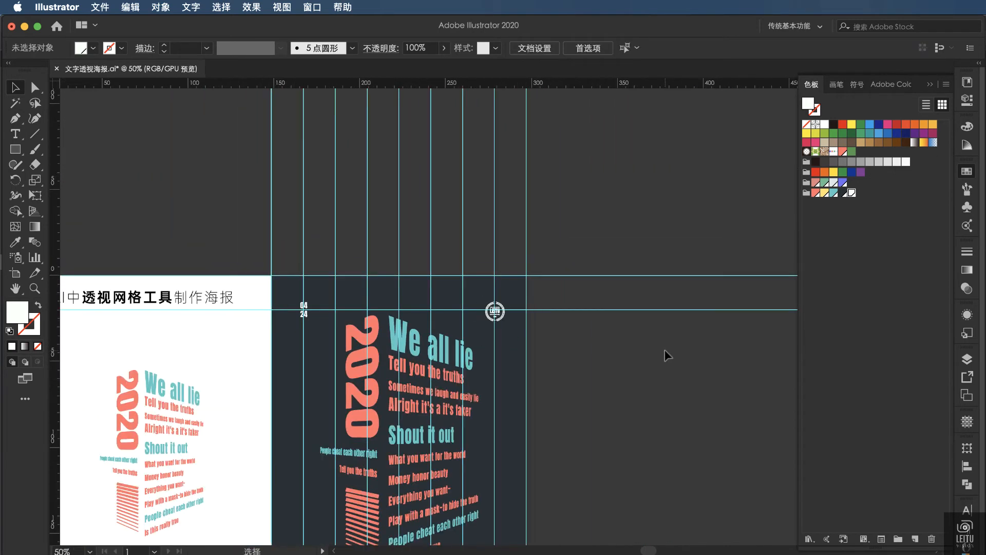
key("super+minus")
key("super+semicolon")
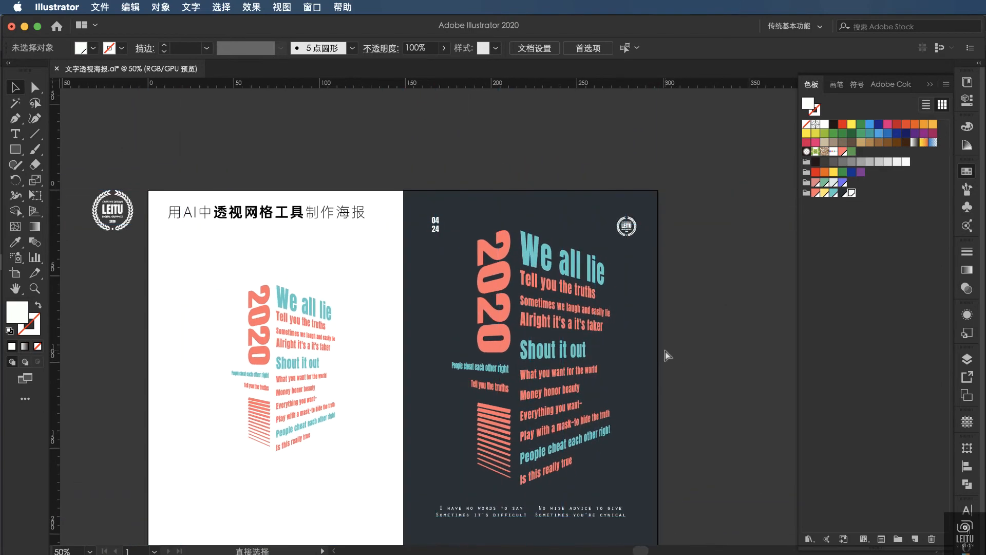
scroll(680, 354, "left", 2)
key("super+s")
scroll(680, 353, "down", 1)
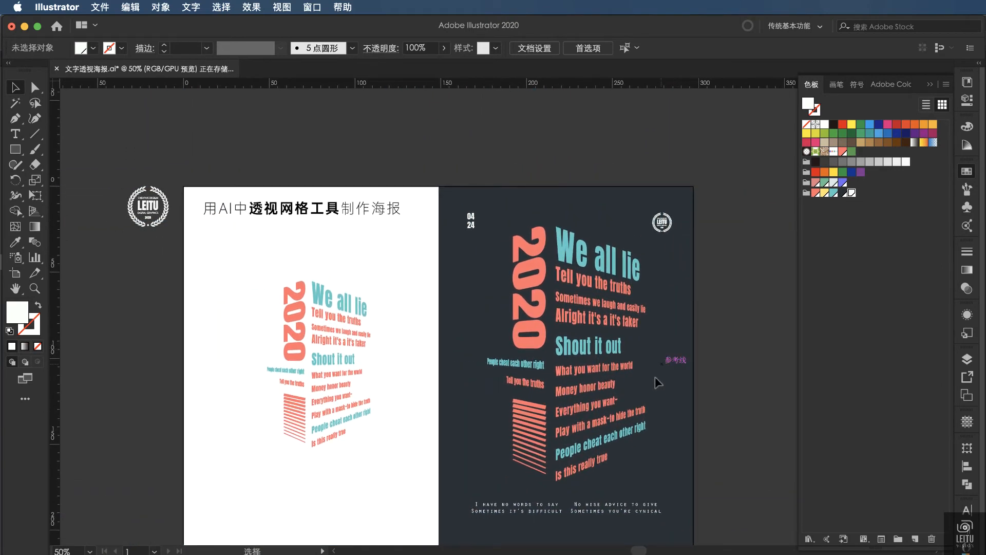
Step: Recolour the footer lyrics with the coral swatch and deselect them
left_click(611, 506)
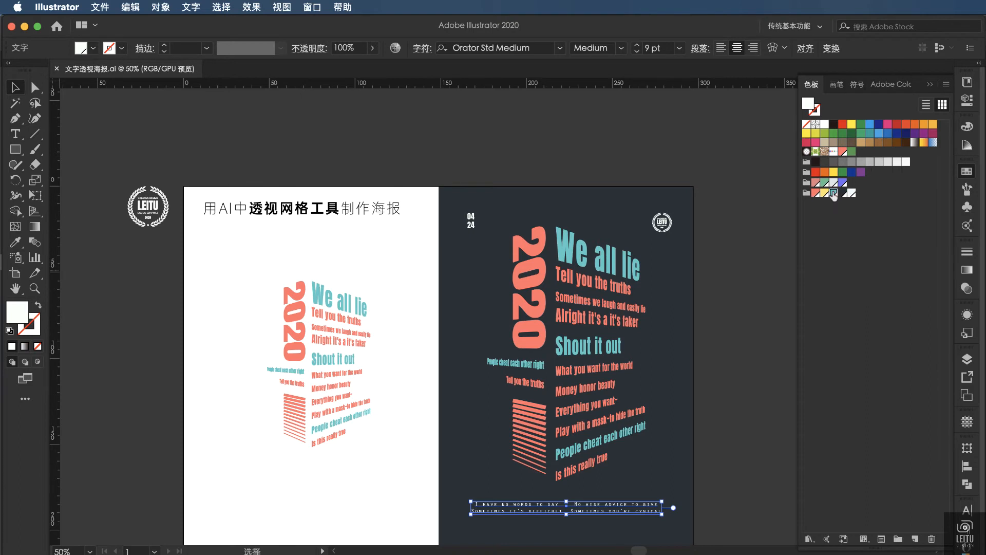
left_click(833, 193)
left_click(816, 193)
left_click(734, 293)
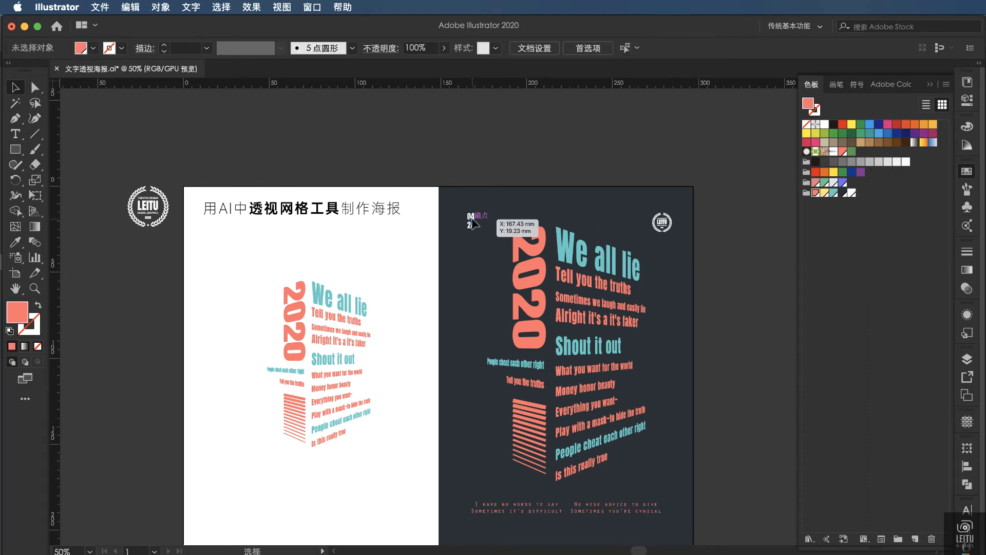
Step: Recolour the 04/24 date on the dark page with the teal swatch and deselect it
left_click(472, 222)
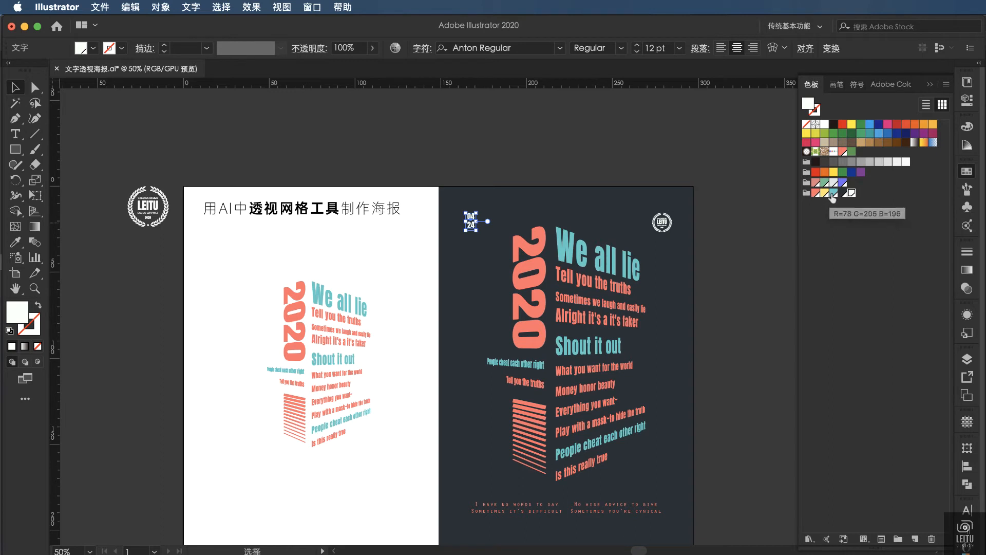
left_click(833, 194)
left_click(753, 240)
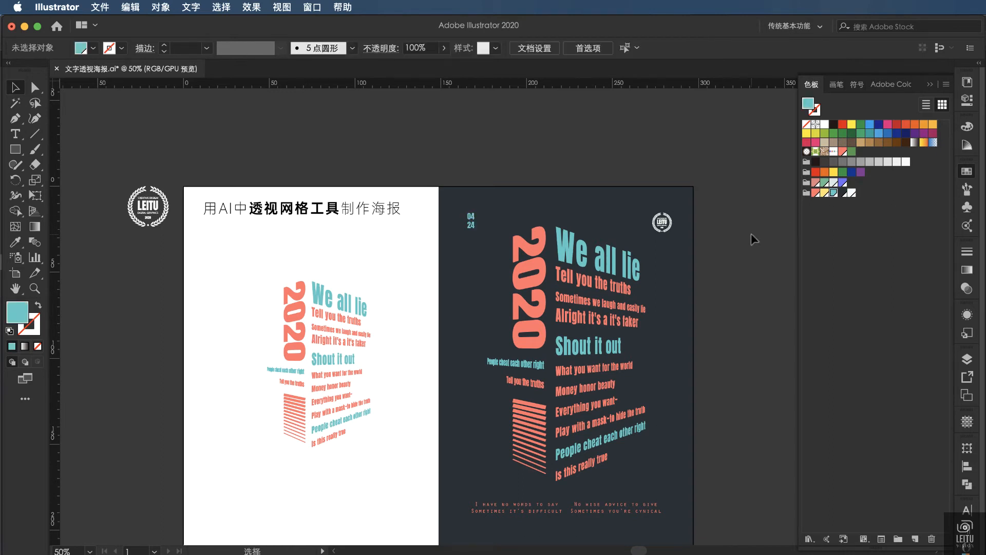
Step: Recolour the dark page's logo with the coral swatch and deselect it
left_click(662, 222)
left_click(816, 193)
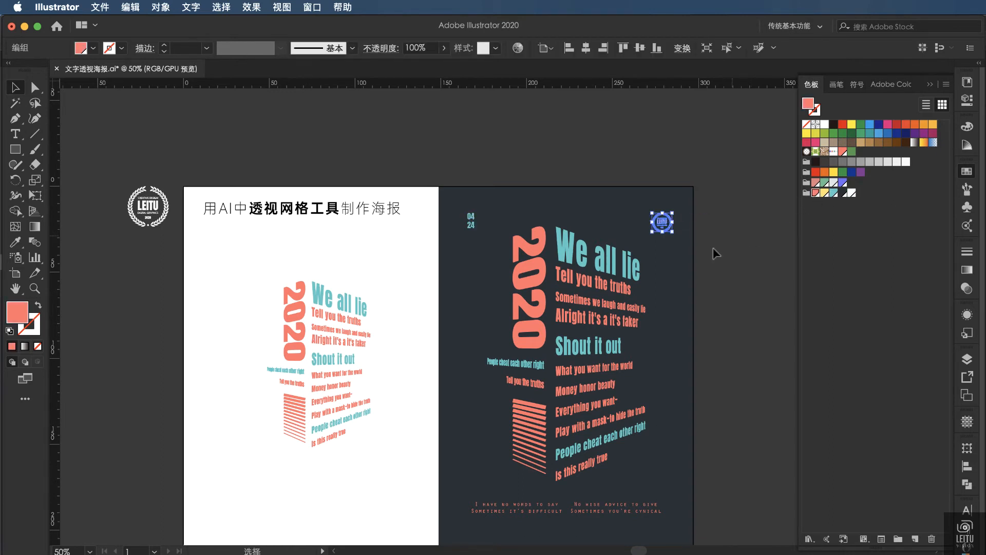
left_click(720, 257)
scroll(723, 259, "down", 2)
scroll(723, 259, "left", 1)
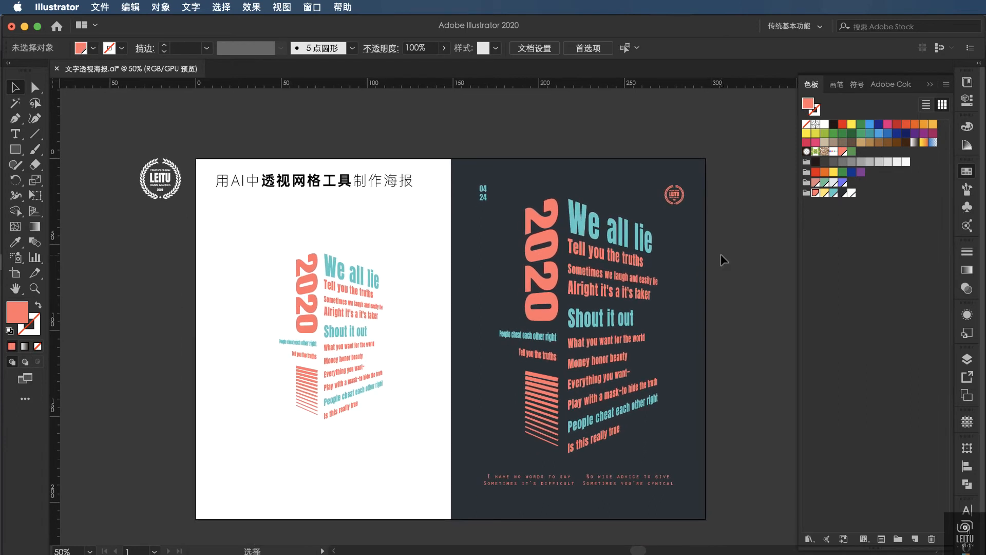
Step: Show the guides and nudge the coral logo left until its outer edge meets the right margin guide
key("super+semicolon")
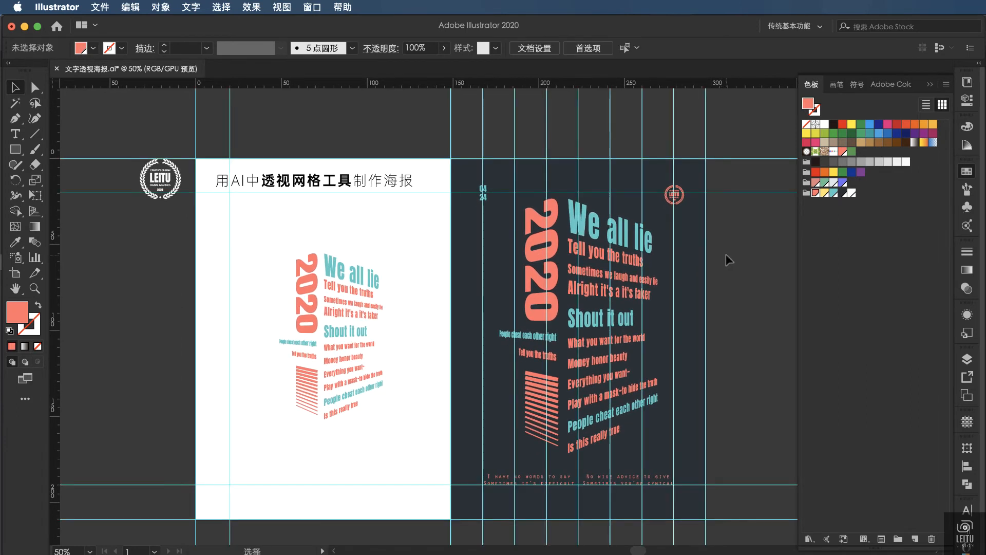
left_click(672, 201)
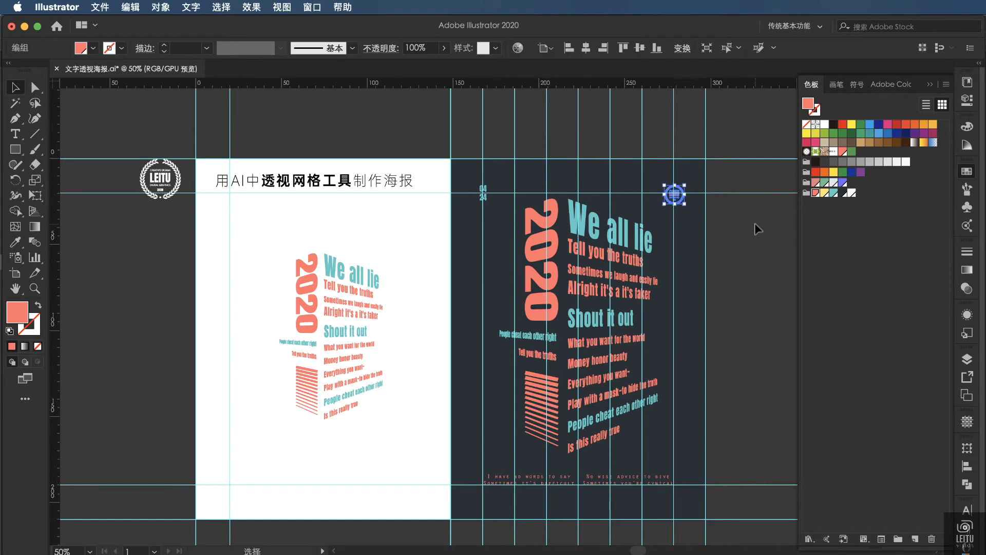
key("Left")
key("Left")
key("Left")
key("Left")
key("Left")
key("Left")
key("Left")
key("Left")
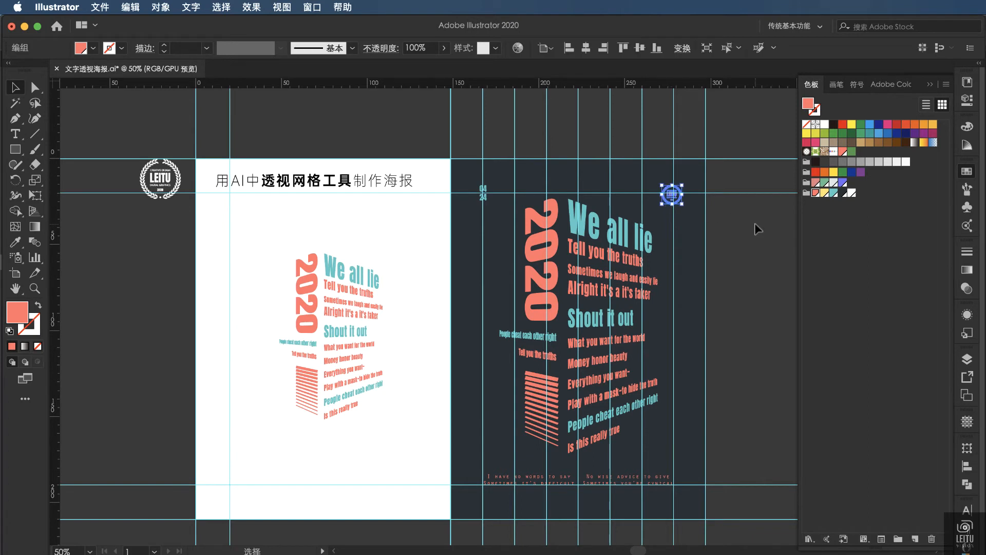
key("Left")
key("Left")
key("Left")
key("Left")
key("Left")
key("Left")
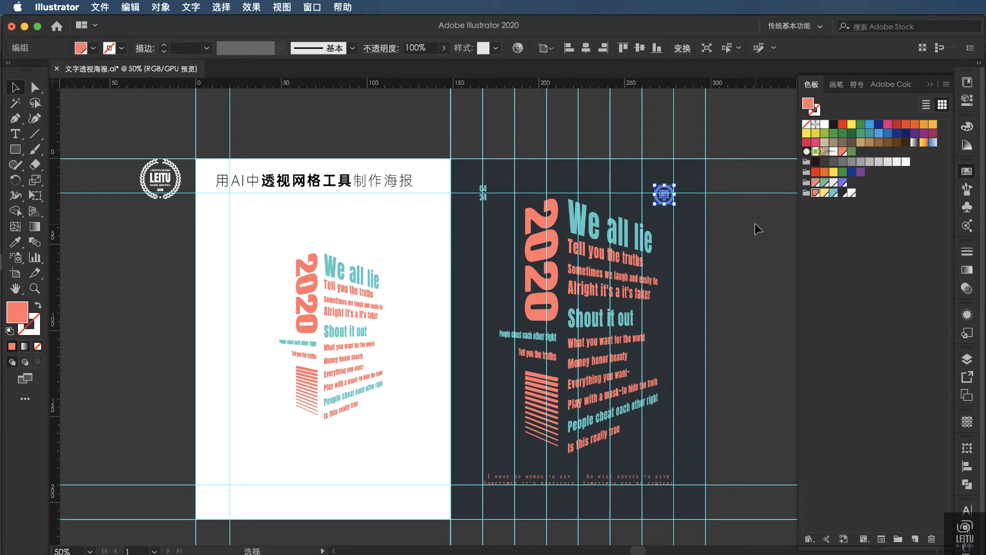
Step: Nudge the 04/24 date right so its left edge meets the left margin guide, and save the document
left_click(483, 195)
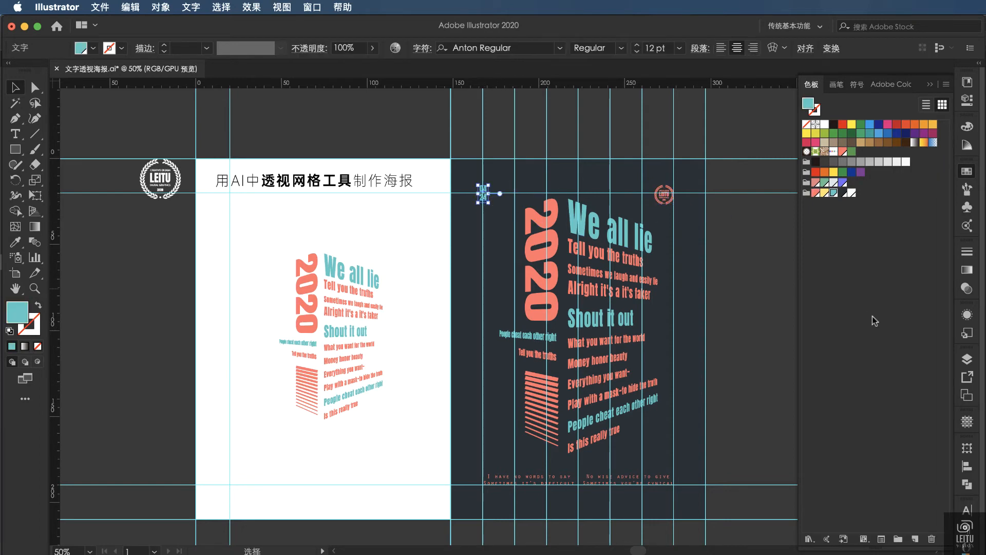
key("Right")
key("Right")
key("Right")
key("Right")
left_click(759, 291)
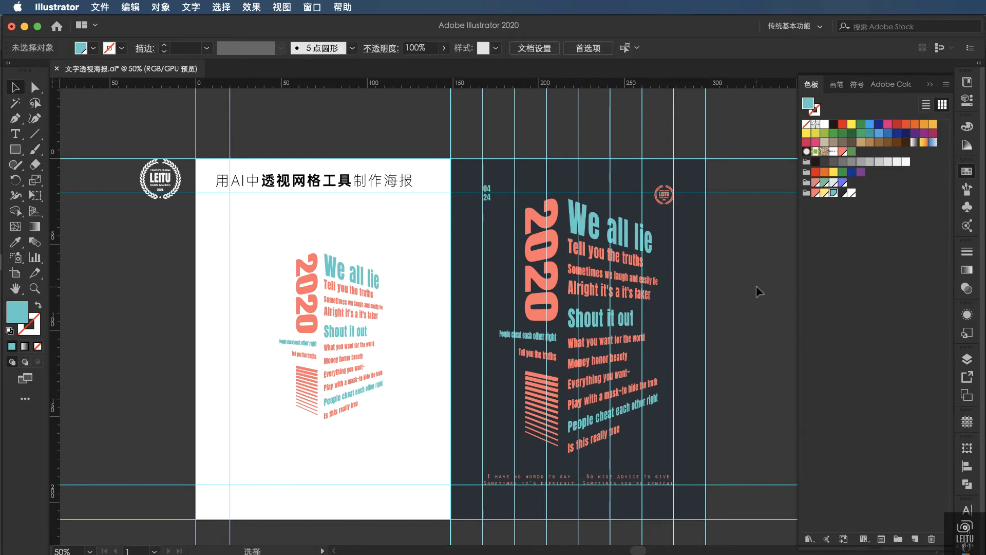
key("super+s")
Step: Recolour only the second line of the footer lyrics with the teal swatch and deselect the text
scroll(759, 292, "down", 1)
key("t")
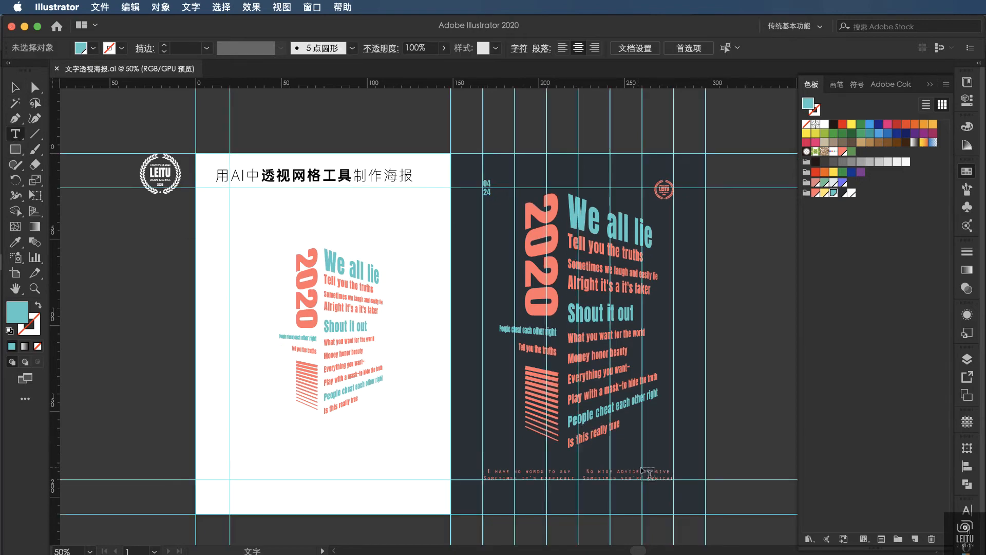
left_click_drag(656, 476, 473, 474)
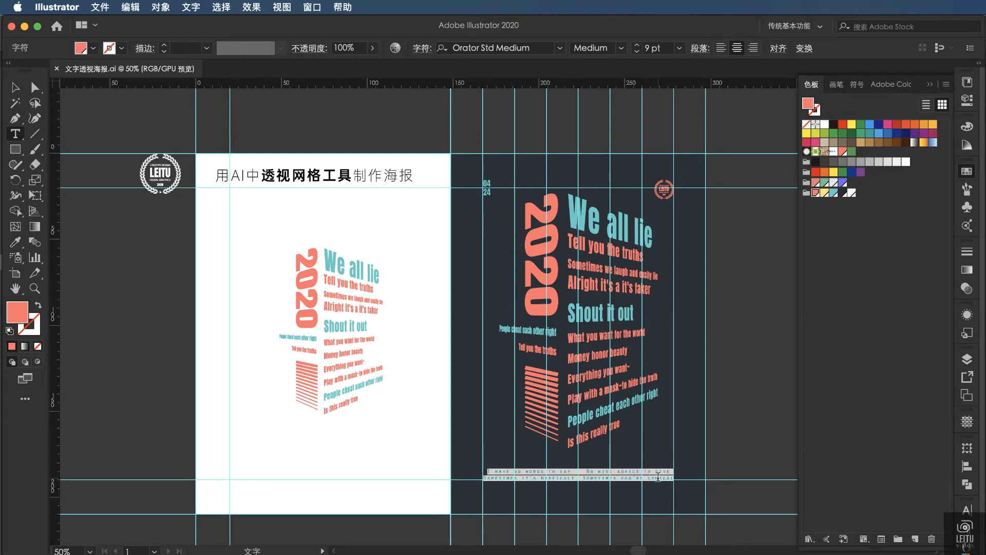
left_click(672, 477)
left_click_drag(672, 478, 465, 481)
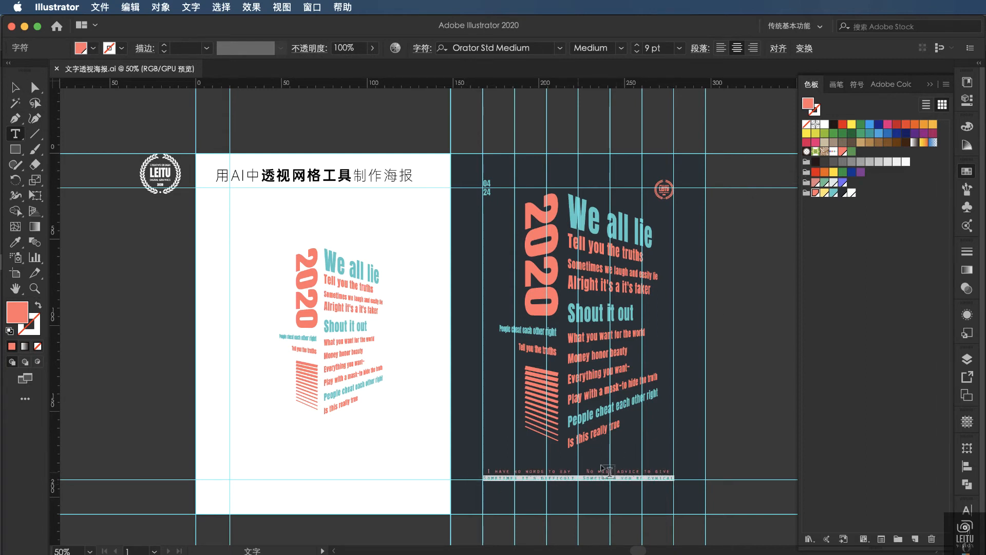
left_click(835, 193)
key("Escape")
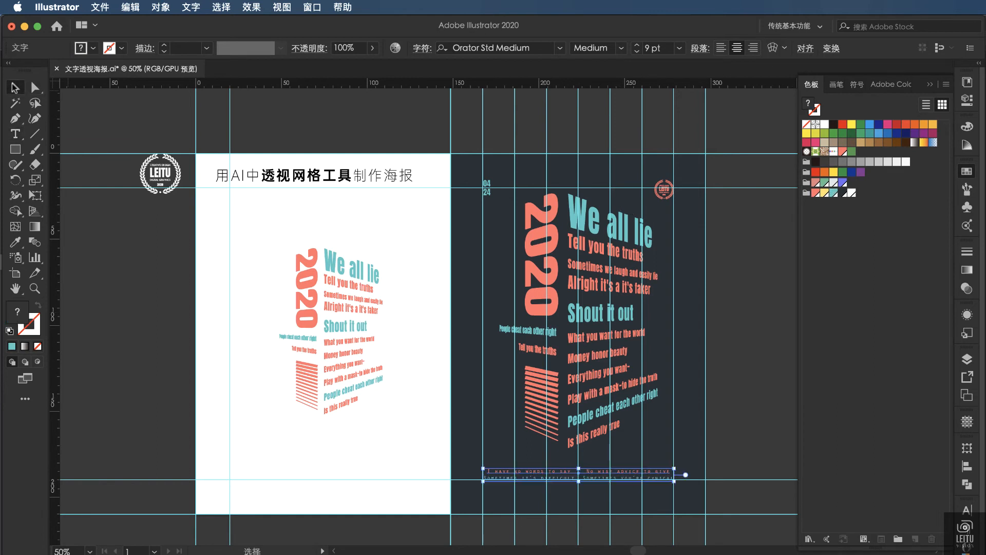
left_click(750, 338)
Step: Hide the guides and save the document
key("super+;")
key("super+s")
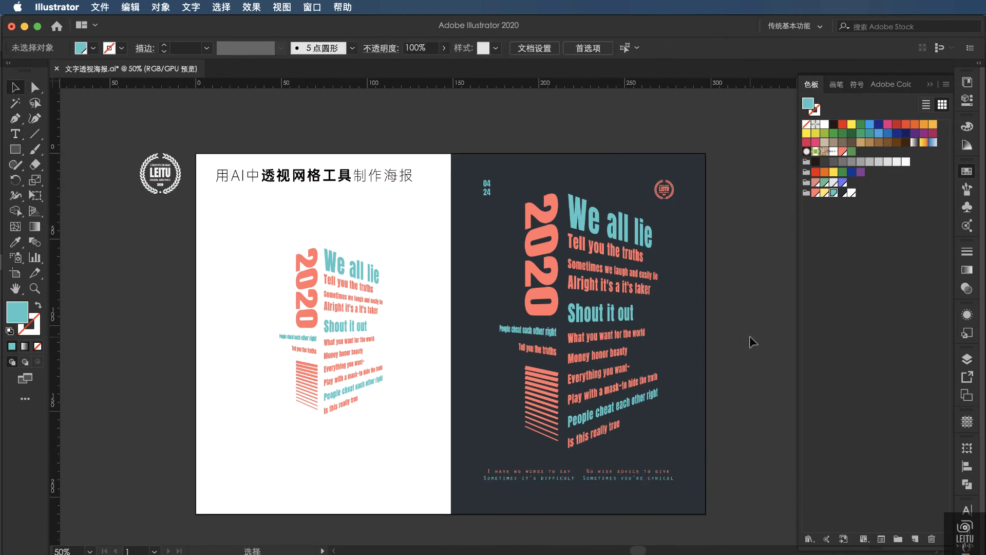
left_click_drag(750, 337, 743, 340)
Step: Show the guides and draw a horizontal line about 5 mm long along the guide just right of the 04/24 date
key("super+;")
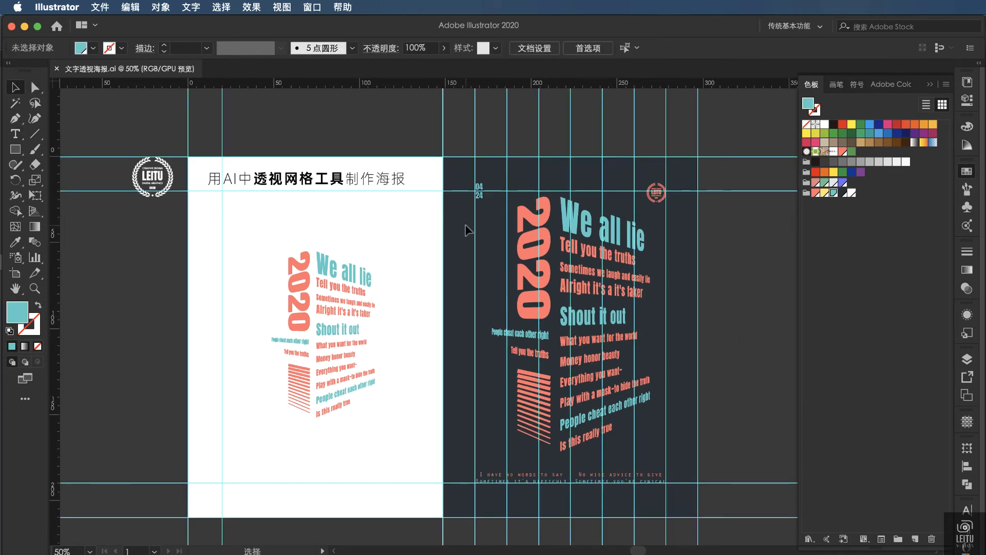
key("backslash")
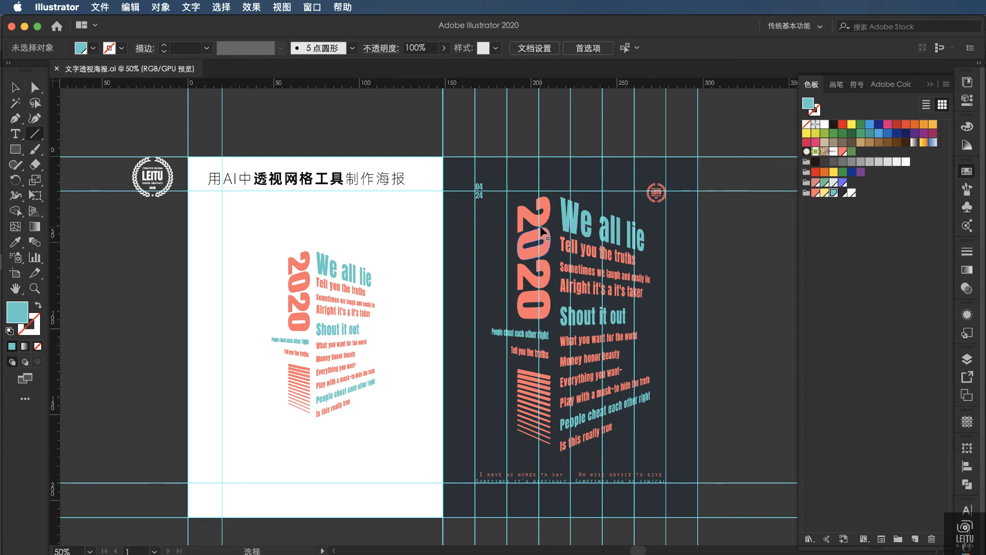
key("super+equal")
key("super+equal")
key("super+equal")
scroll(544, 216, "left", 1)
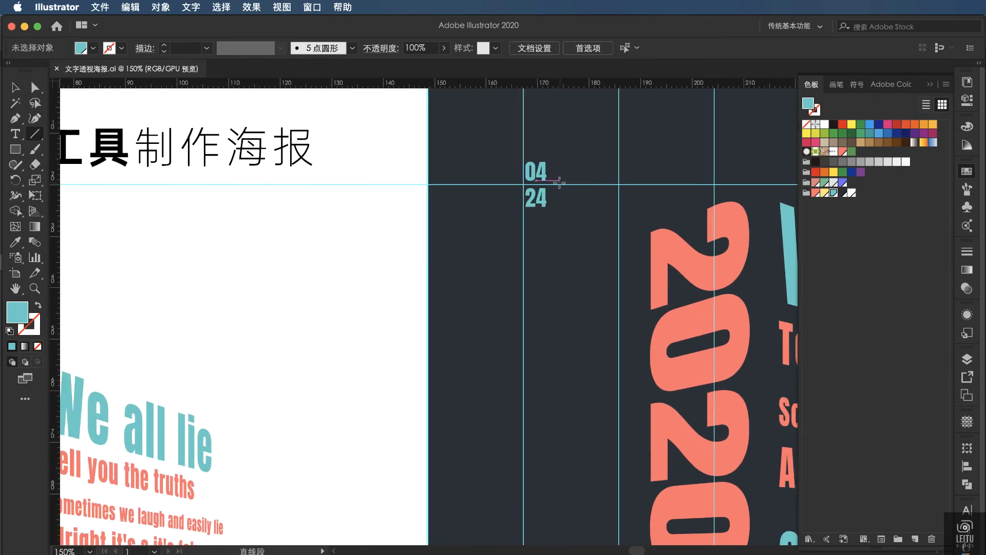
left_click_drag(559, 184, 586, 184)
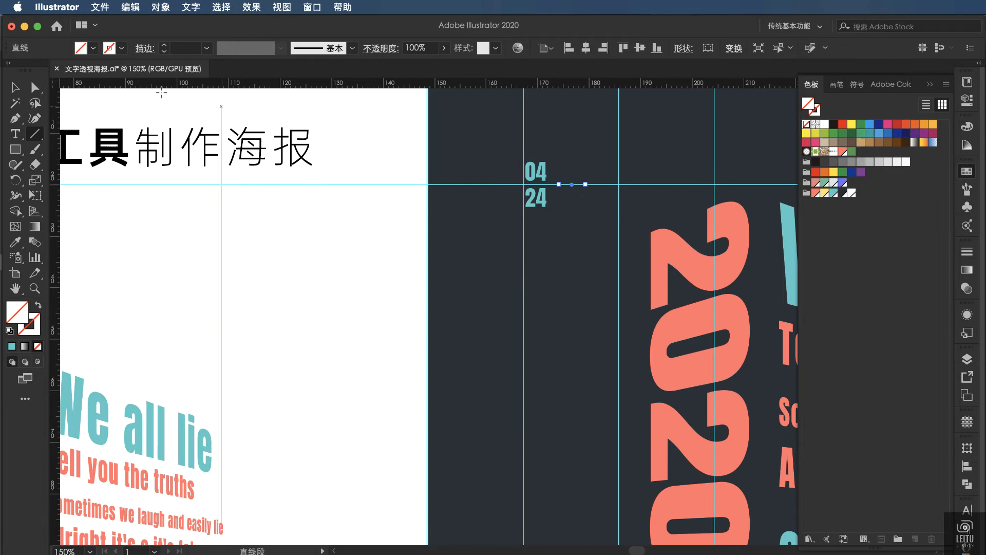
Step: Give the short line beside the date a teal 1 pt stroke and deselect it
left_click(121, 48)
left_click(36, 138)
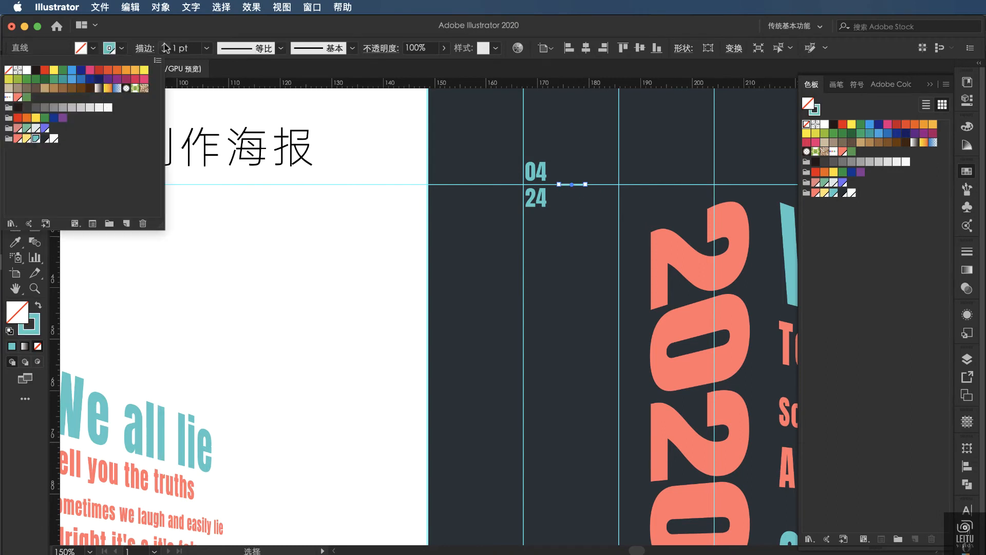
left_click(511, 232)
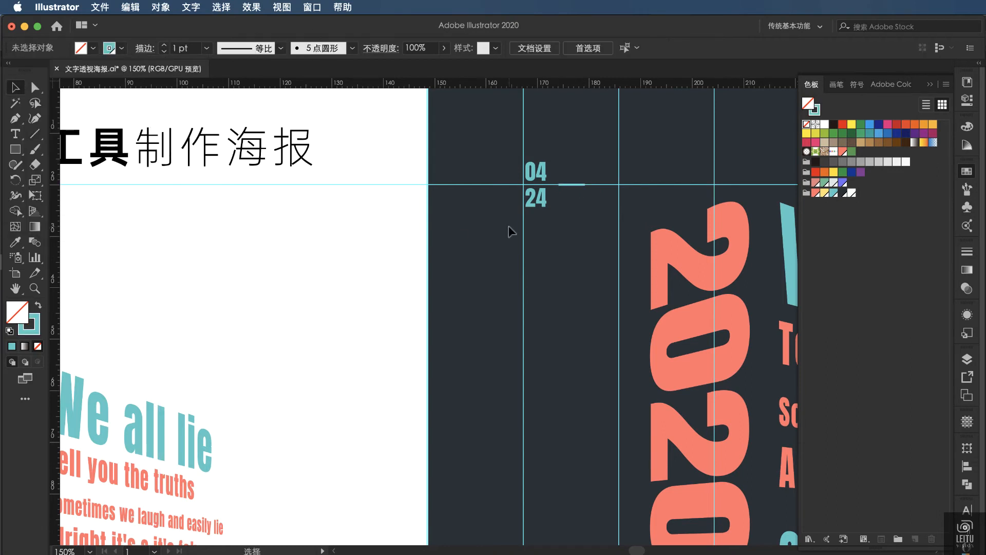
Step: Hide the guides and shorten the teal line beside the date to about 3 mm from its right end
key("super+semicolon")
key("super+minus")
key("super+minus")
key("super+minus")
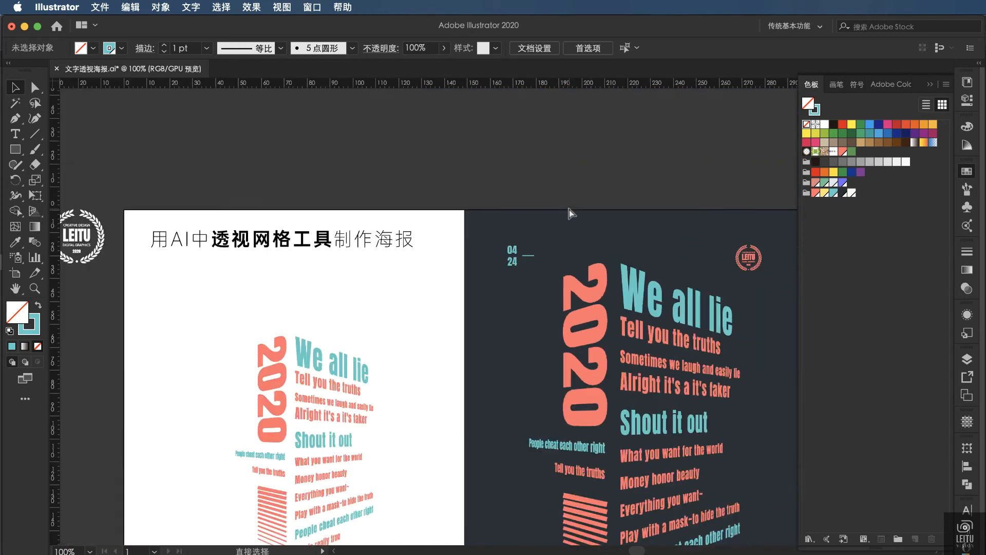
key("super+minus")
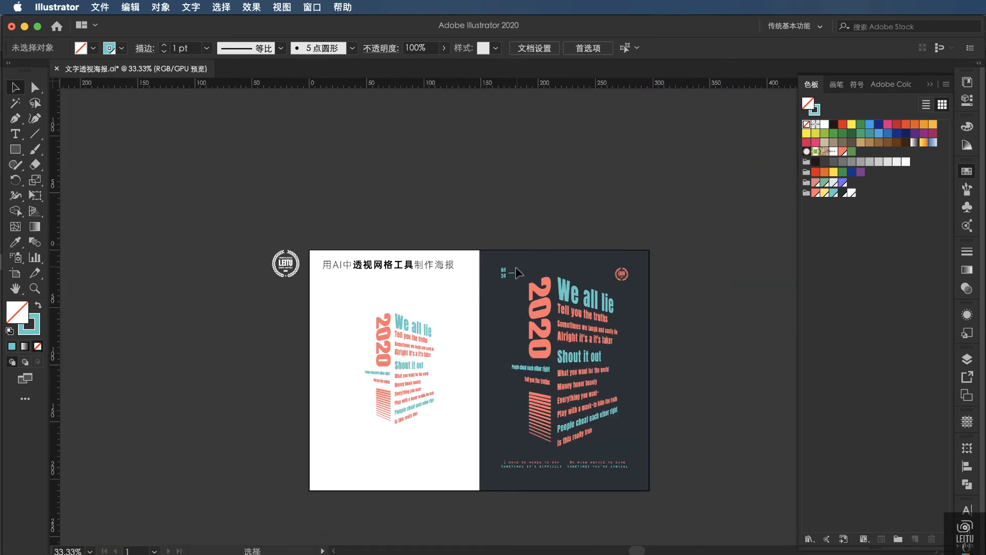
left_click(513, 273)
key("super+plus")
key("super+plus")
key("super+plus")
key("super+plus")
key("super+plus")
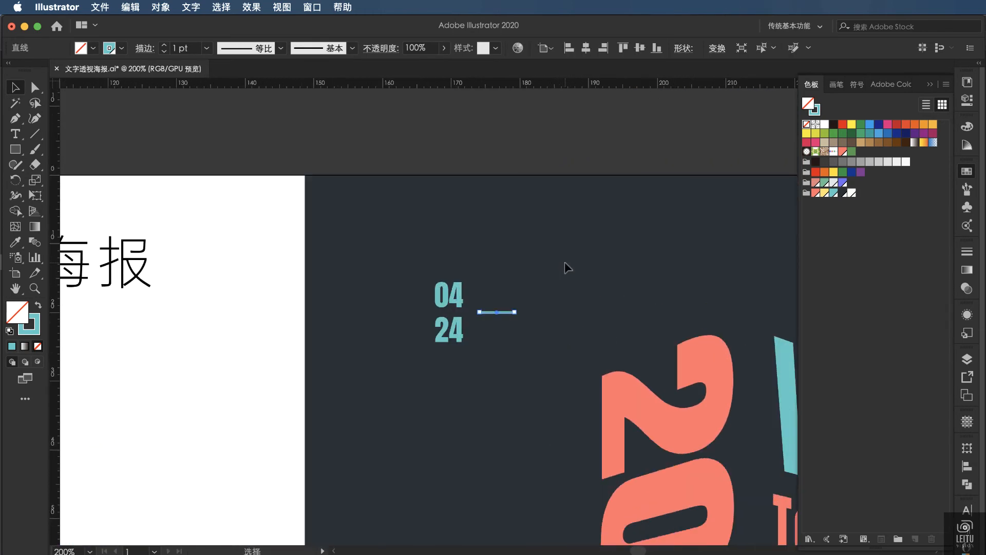
left_click_drag(514, 312, 502, 312)
left_click(567, 148)
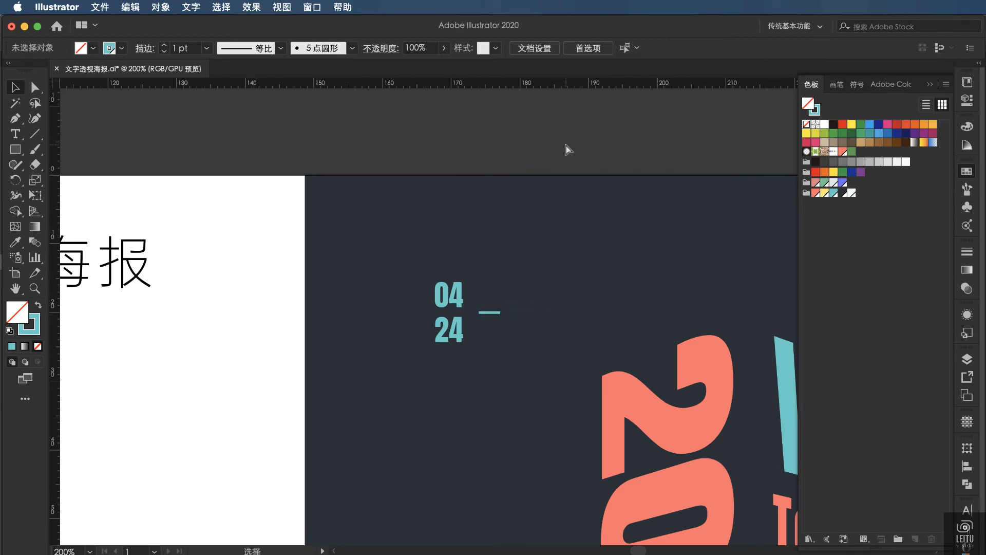
Step: Save the document with both full pages in view
key("super+minus")
key("super+minus")
key("super+minus")
key("super+minus")
scroll(637, 297, "down", 5)
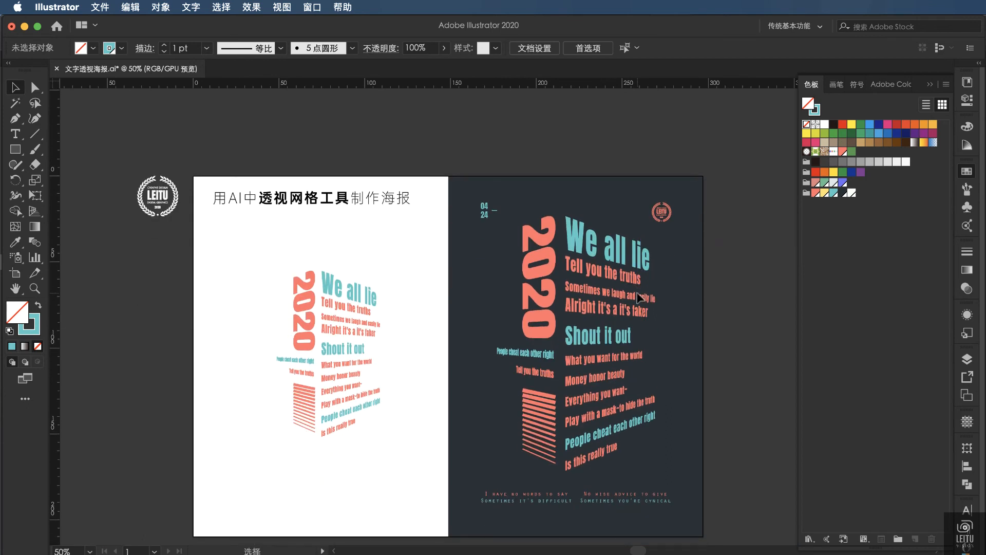
scroll(699, 306, "down", 1)
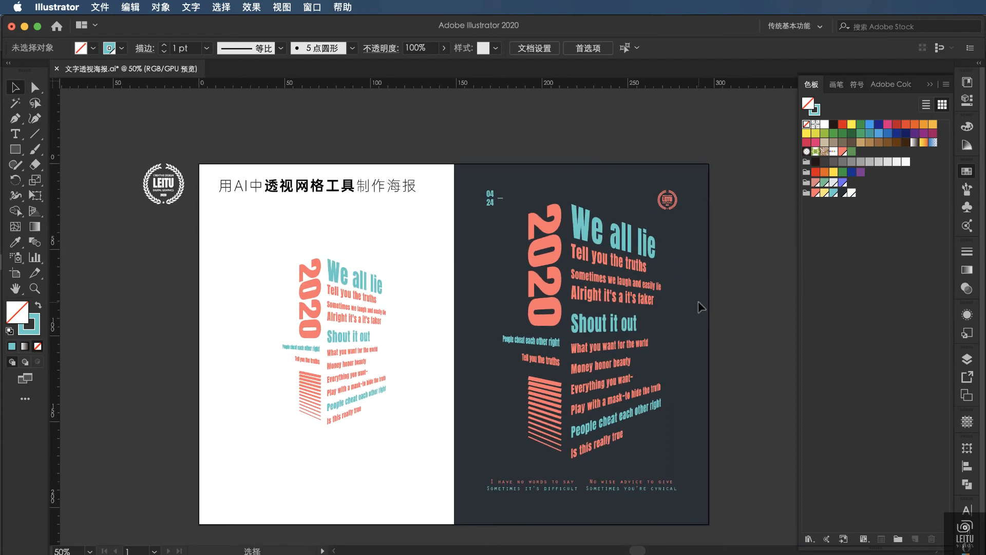
key("super+s")
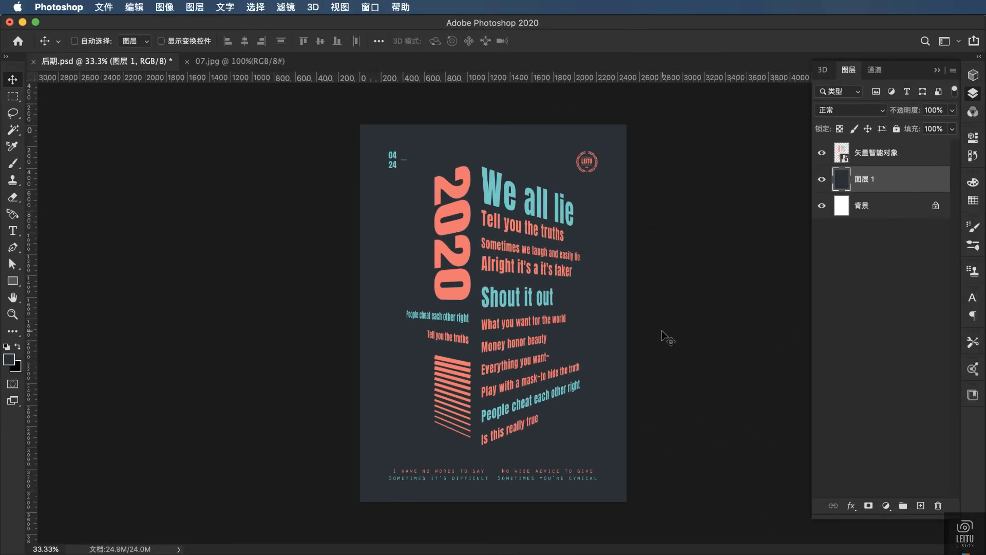
Step: Switch to Photoshop and inspect the poster's artwork and dark background separately by toggling each layer's visibility
left_click(822, 153)
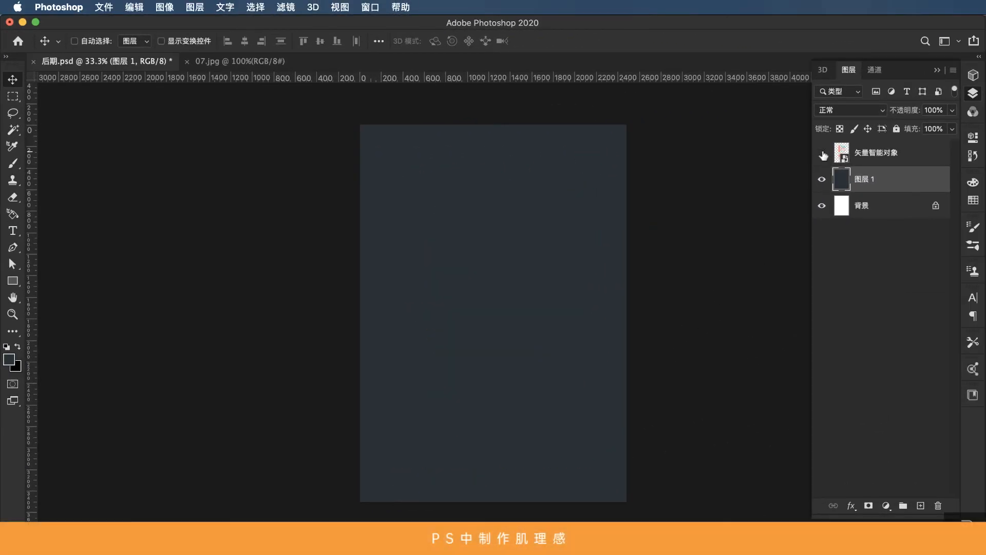
left_click(823, 153)
left_click(823, 181)
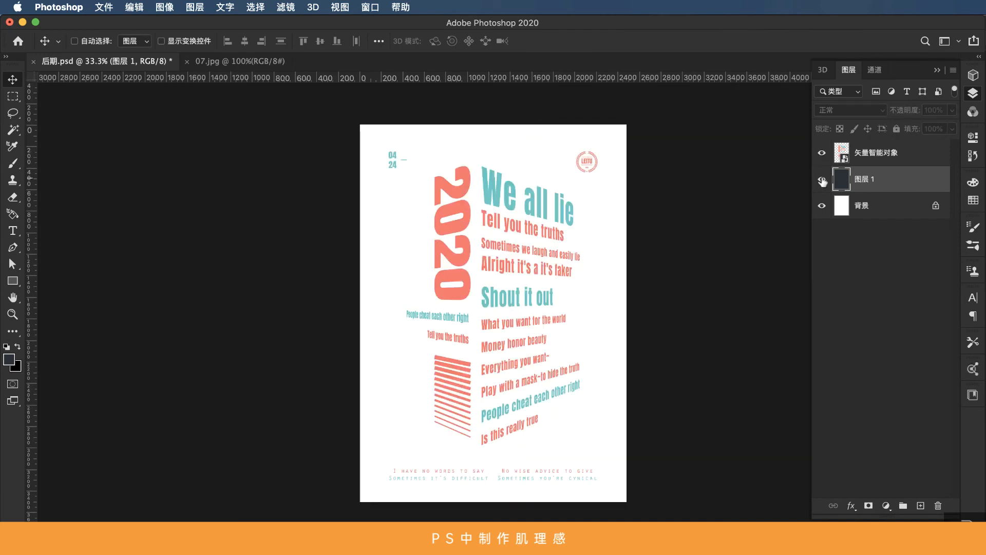
left_click(822, 181)
left_click(823, 181)
left_click(823, 181)
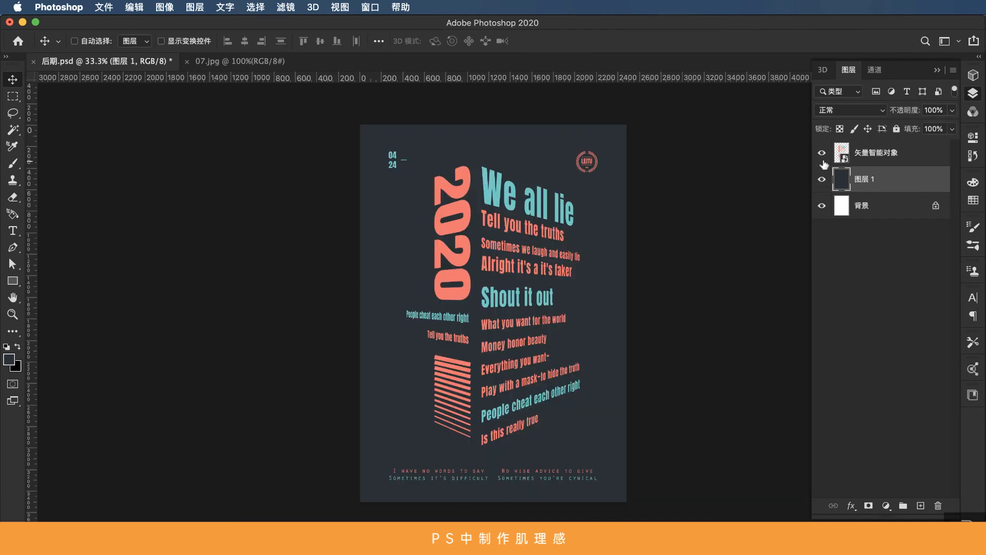
left_click(822, 153)
left_click(822, 153)
Step: Copy the 07.jpg mesh image into 后期.psd beneath the poster artwork and close the source image
left_click(234, 61)
scroll(334, 113, "up", 1)
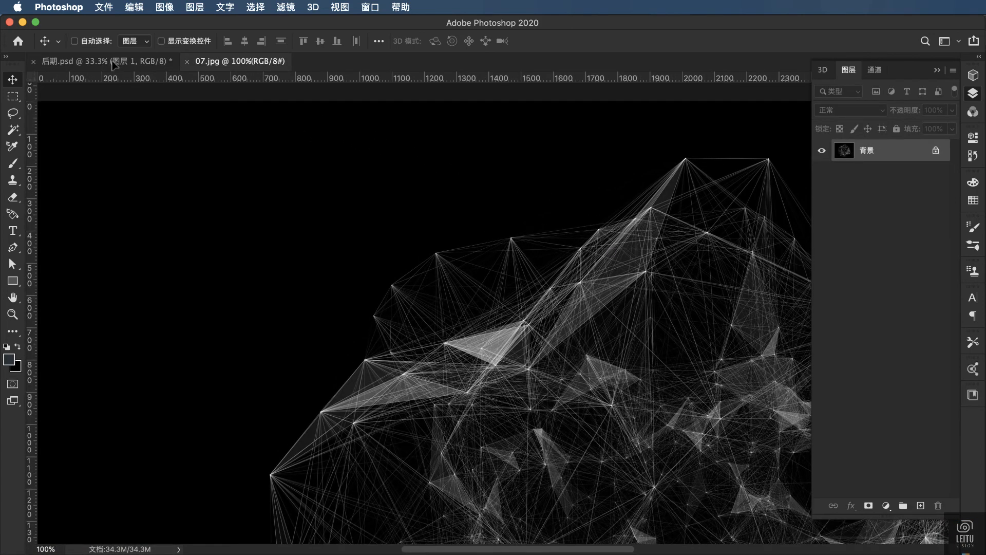
left_click_drag(112, 62, 515, 262)
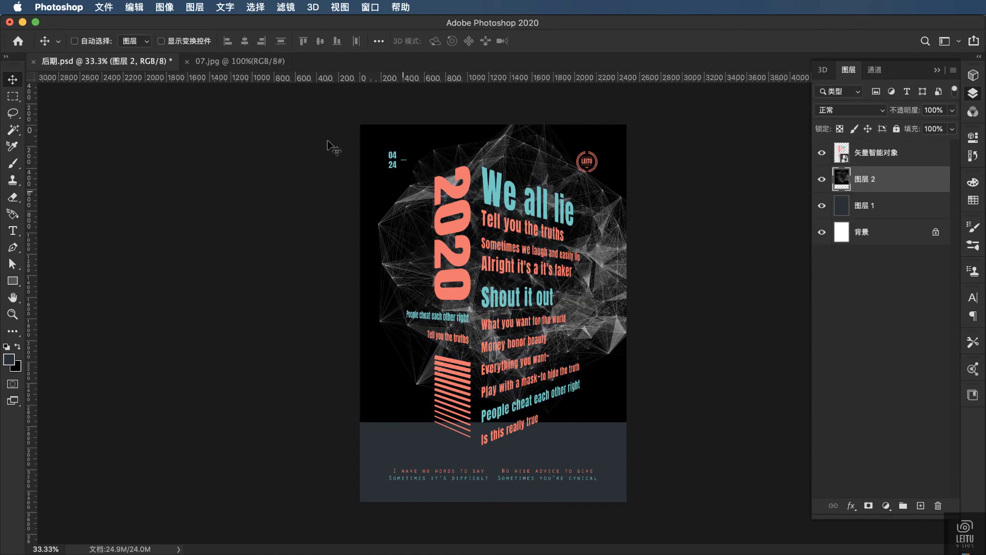
left_click(187, 61)
Step: Centre the mesh image on the canvas, rotate it 90° and scale it to 88.15% wide by 82.67% high to fit the poster
left_click_drag(540, 282, 612, 326)
key("ctrl+t")
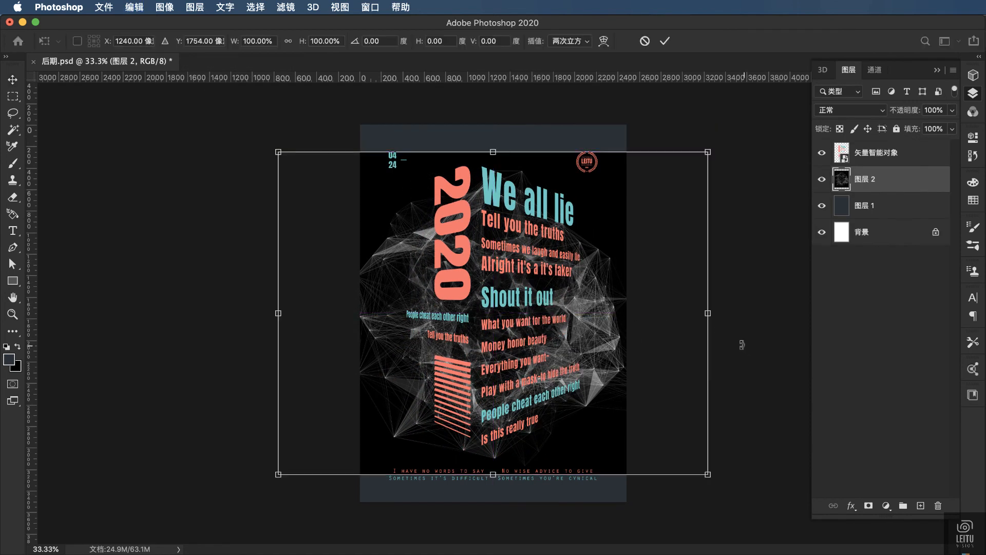
left_click_drag(764, 211, 595, 447)
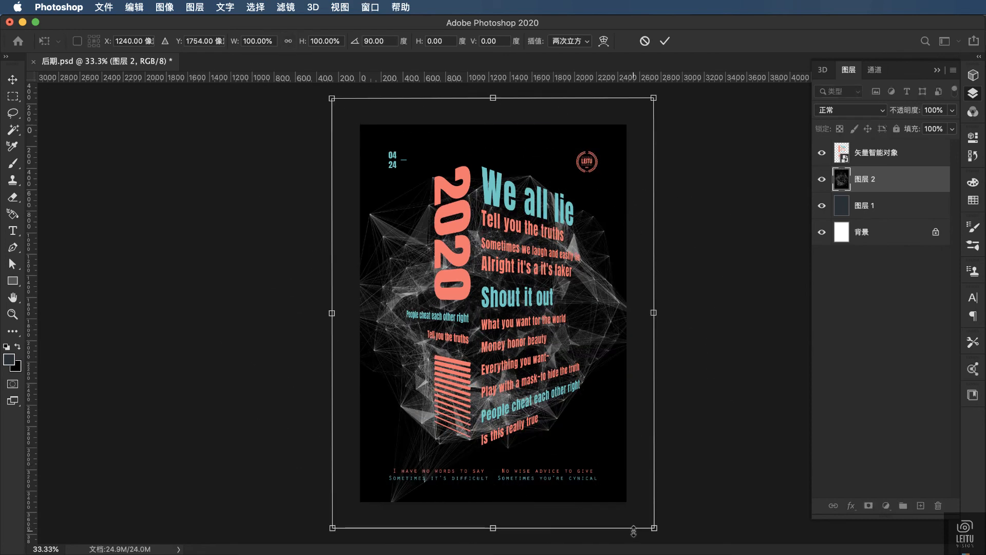
left_click_drag(654, 528, 634, 506)
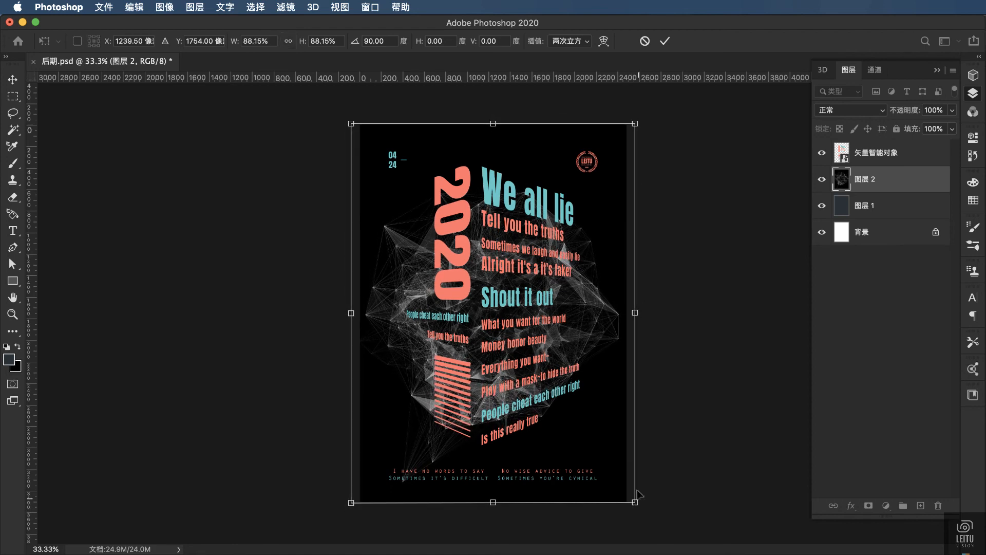
left_click_drag(635, 311, 625, 312)
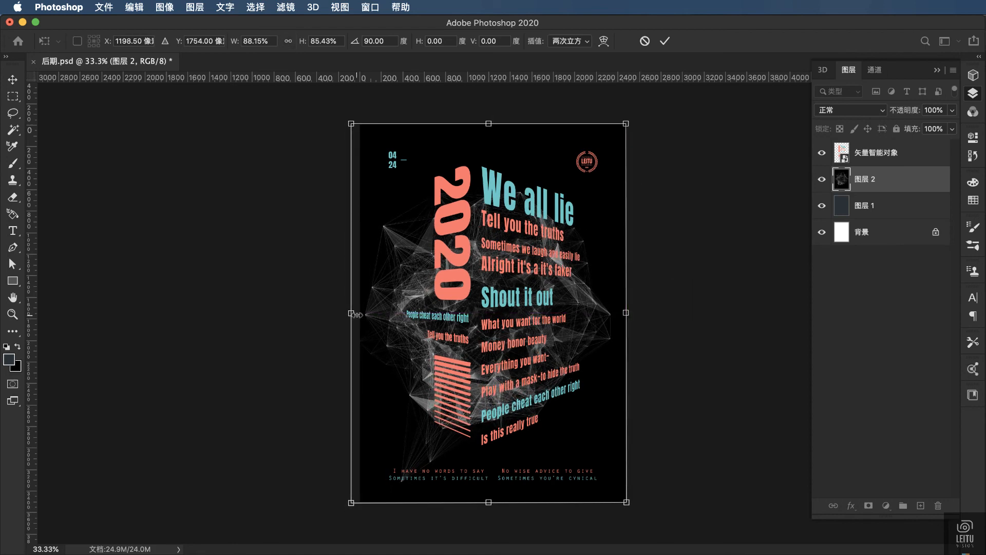
left_click_drag(354, 314, 362, 315)
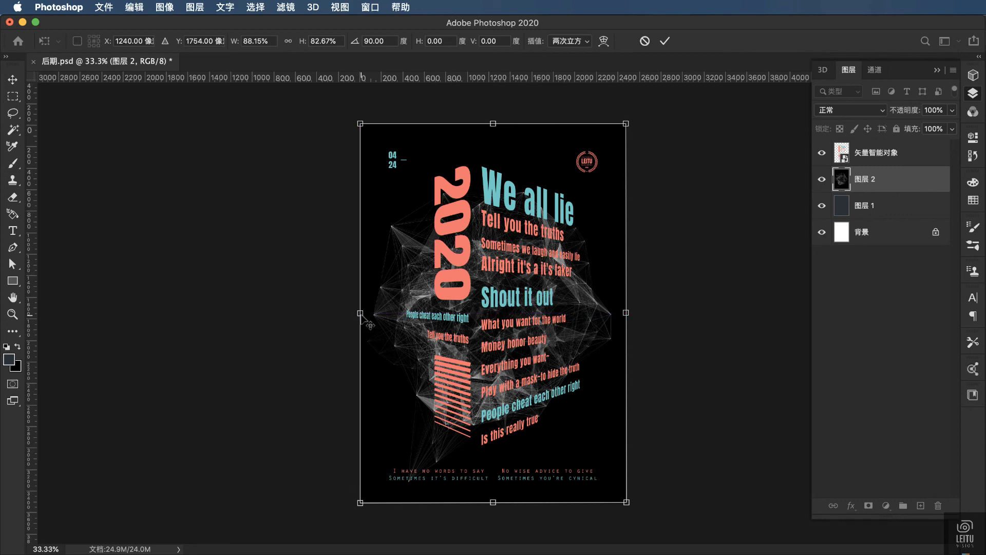
key("Return")
Step: Set the mesh layer 图层 2 to Soft Light (柔光) blending at 70% opacity
left_click(879, 111)
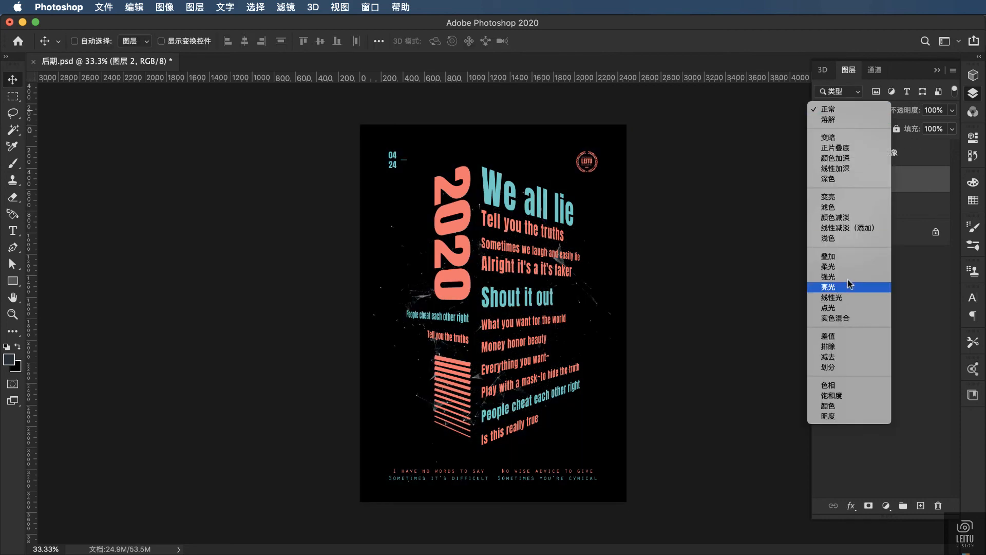
left_click(844, 267)
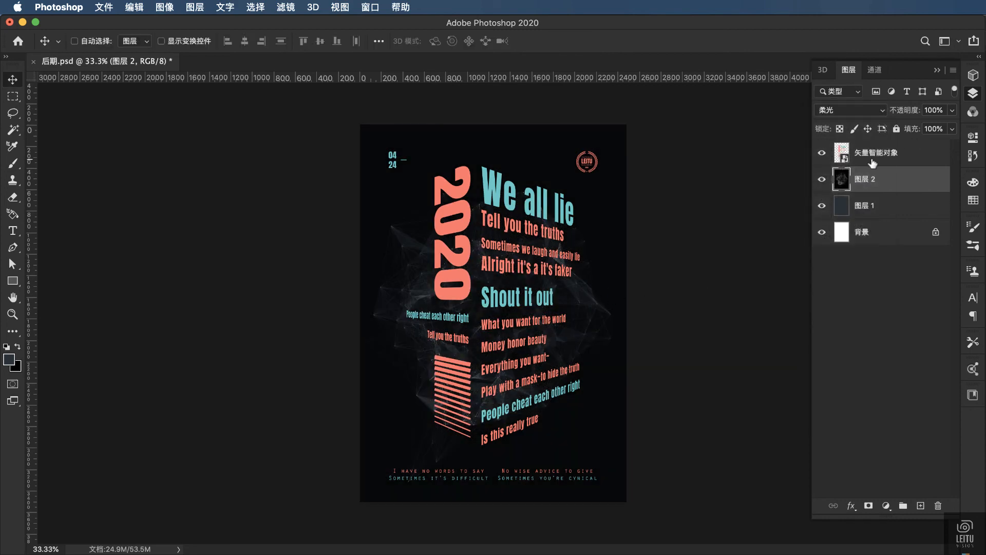
left_click(873, 163)
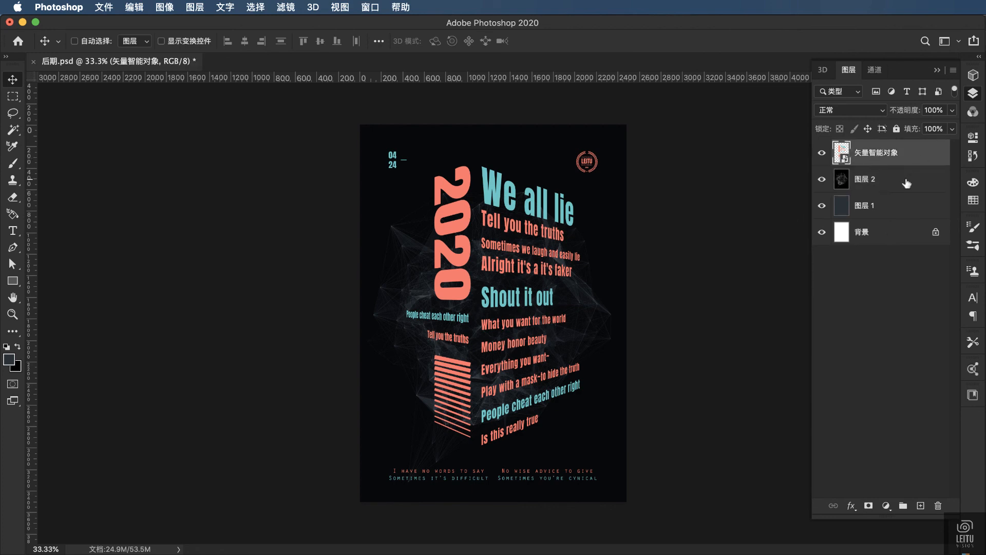
left_click(907, 184)
left_click(953, 110)
left_click_drag(954, 126, 938, 127)
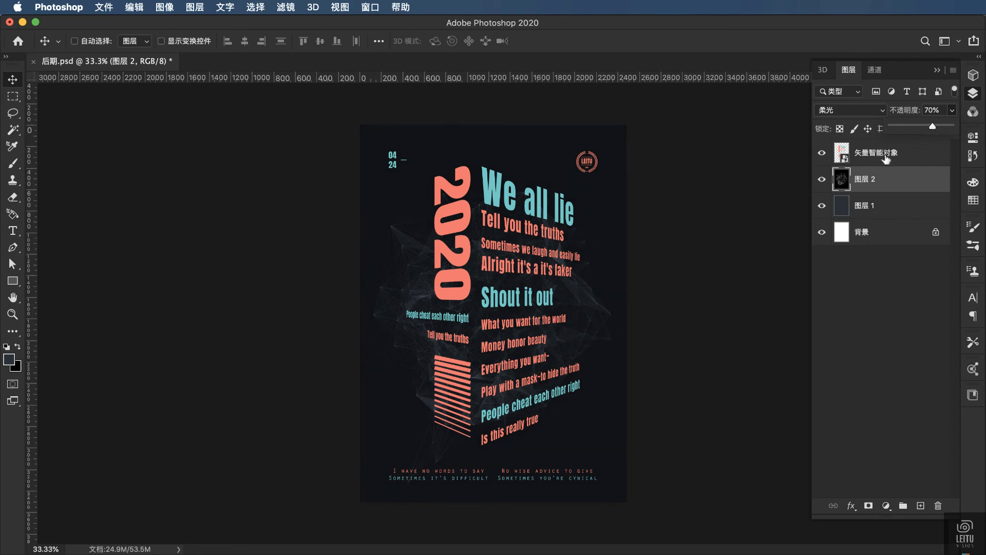
Step: Stamp all visible layers into a new merged layer above the vector artwork layer
left_click(885, 157)
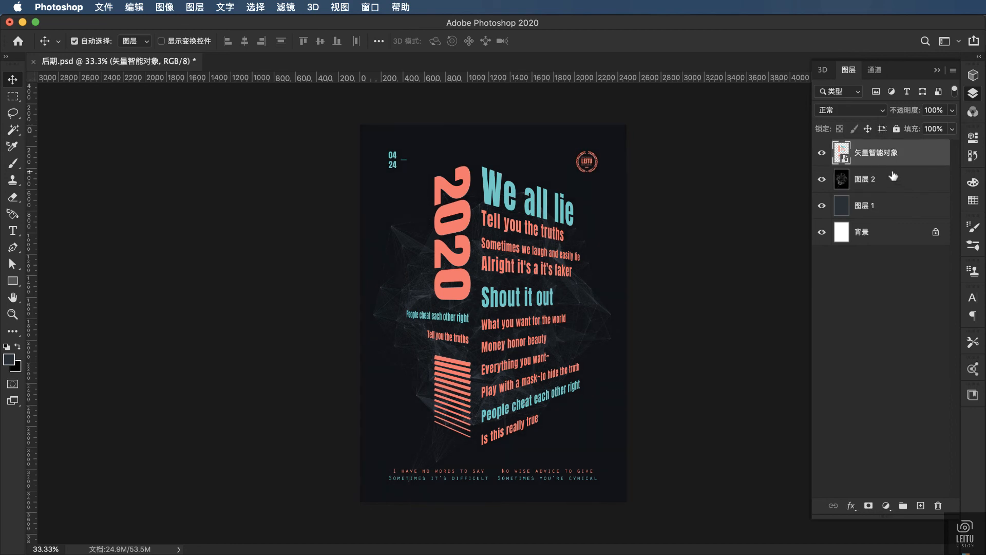
key("super+alt+shift+e")
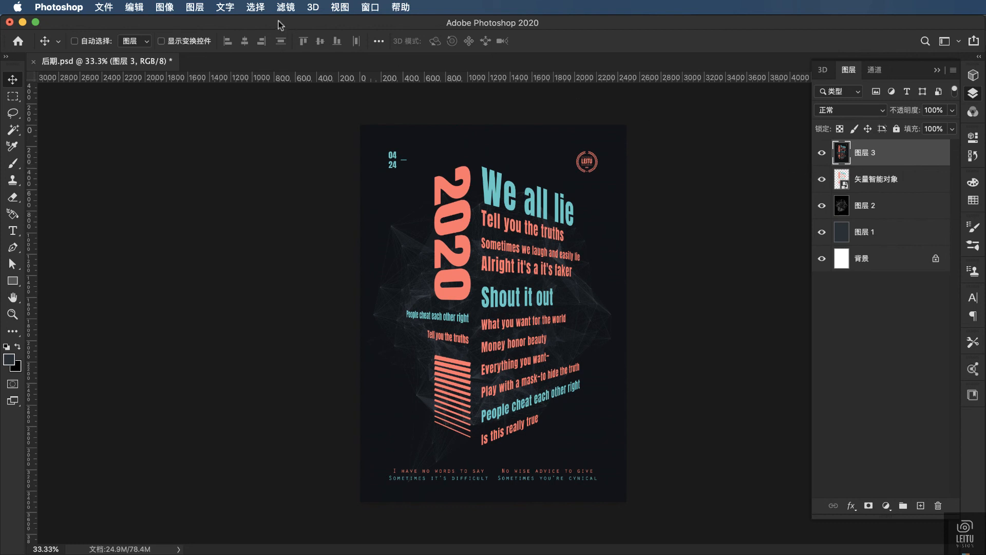
Step: Apply the High Pass filter (高反差保留) to the merged layer and set its blend mode to Soft Light (柔光)
left_click(282, 7)
mouse_move(437, 272)
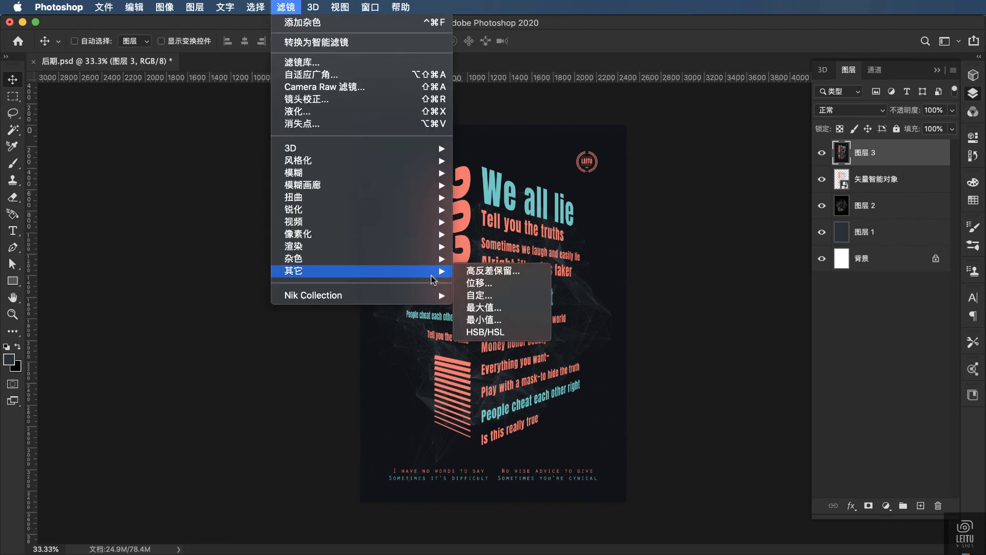
left_click(482, 266)
left_click_drag(941, 302, 694, 271)
left_click(845, 296)
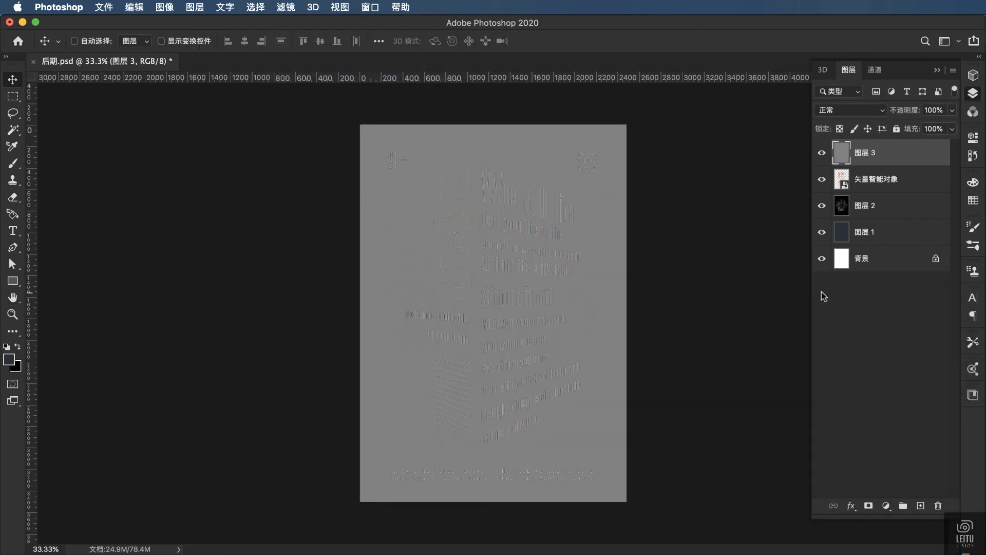
left_click(850, 110)
left_click(847, 267)
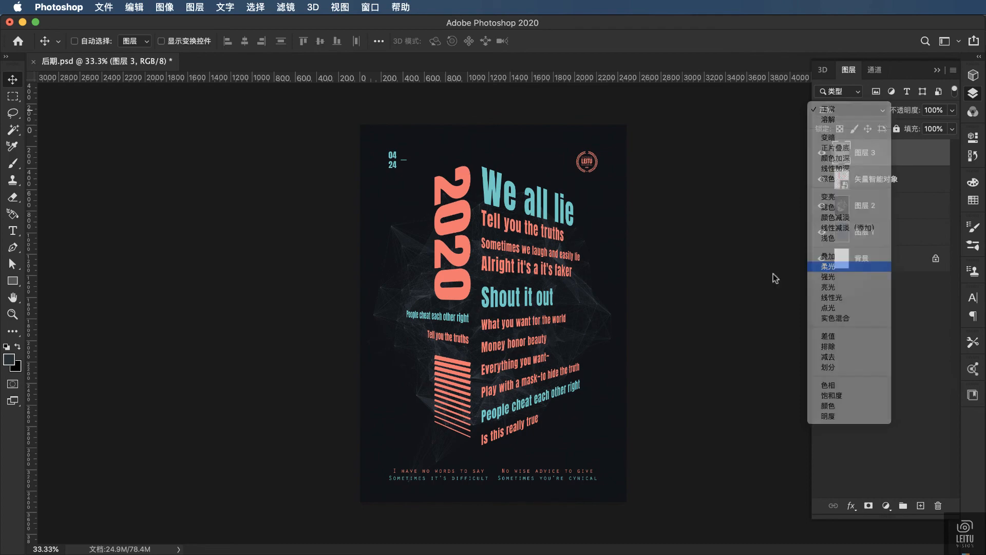